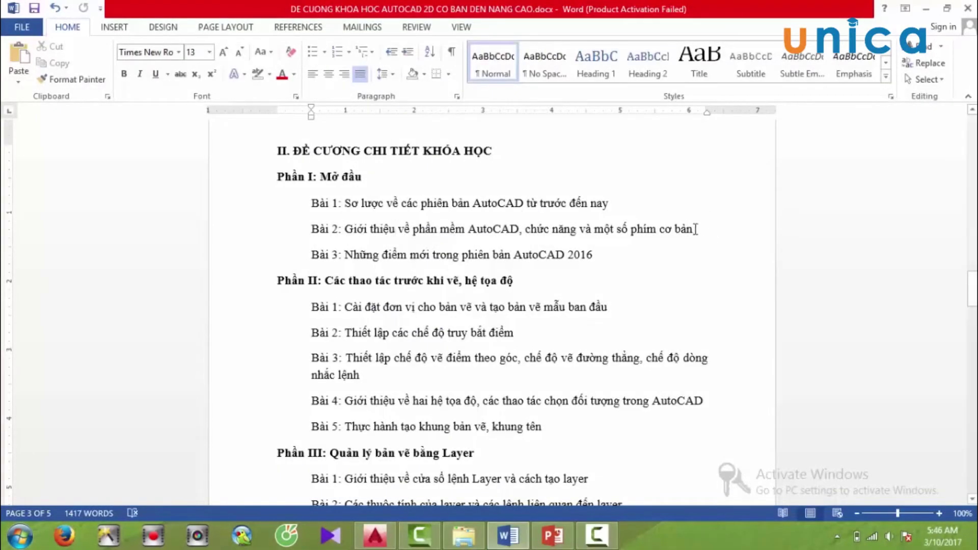
# Step: Select the 'Bài 2' lesson line in the Word course outline
pyautogui.moveTo(695, 229); pyautogui.dragTo(277, 235)
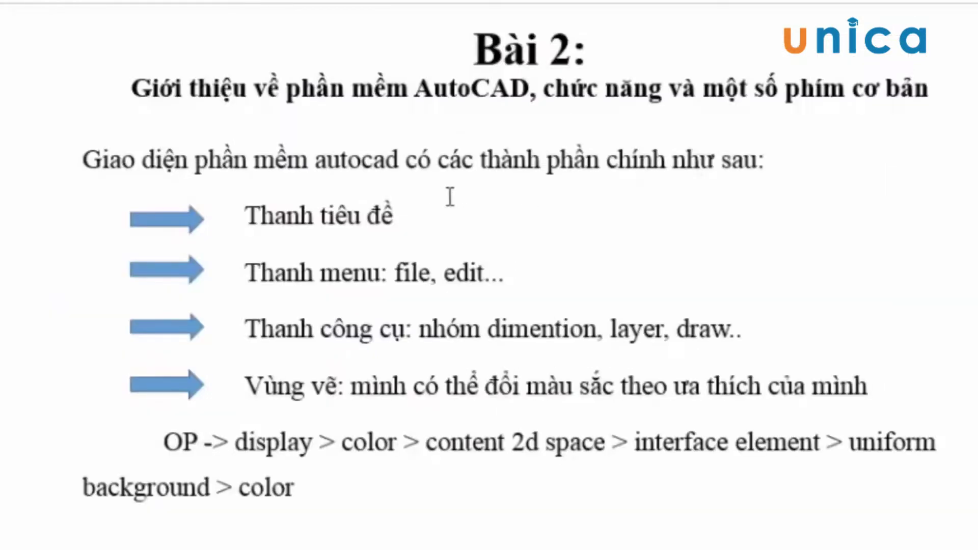
# Step: Highlight the 'Thanh tiêu đề' bullet on slide 14, then bring AutoCAD 2016 forward
pyautogui.click(770, 172)
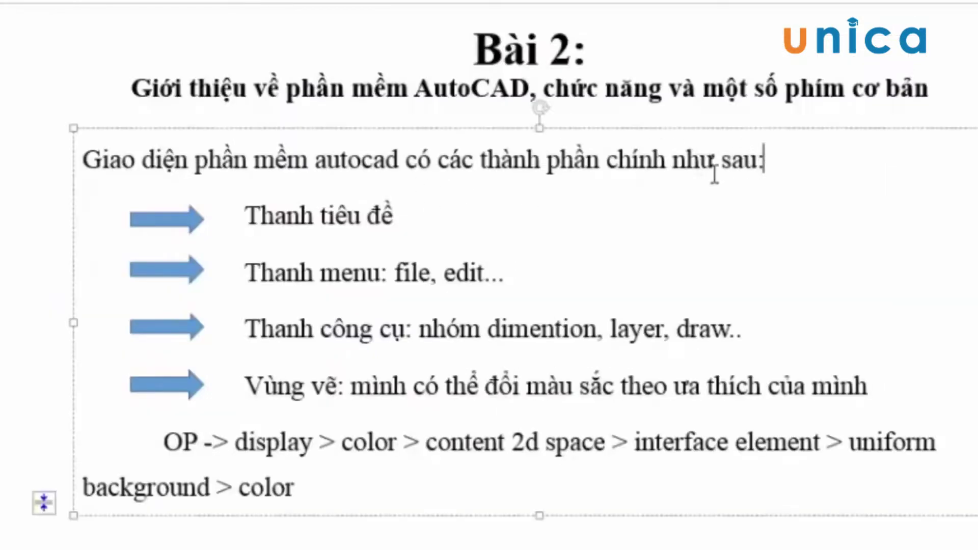
pyautogui.moveTo(244, 219); pyautogui.dragTo(397, 224)
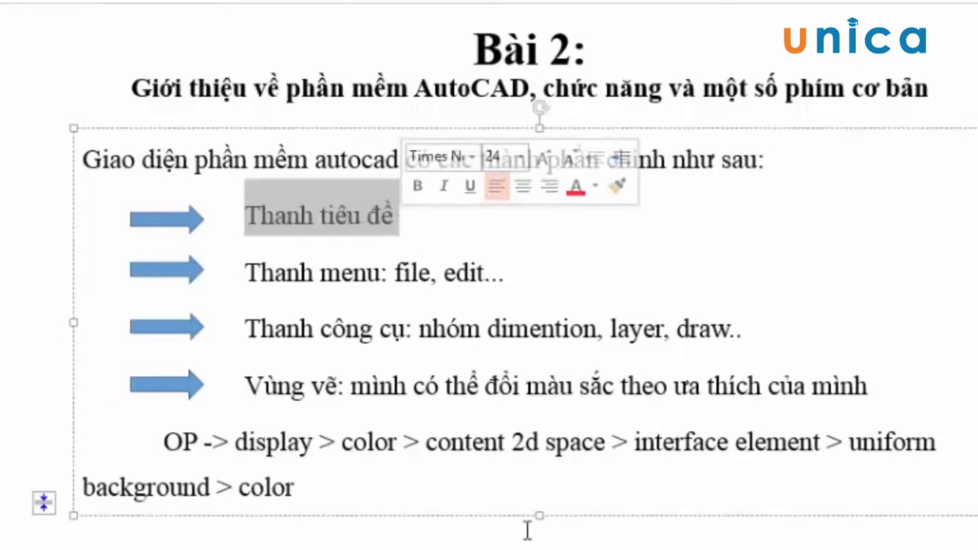
pyautogui.click(382, 541)
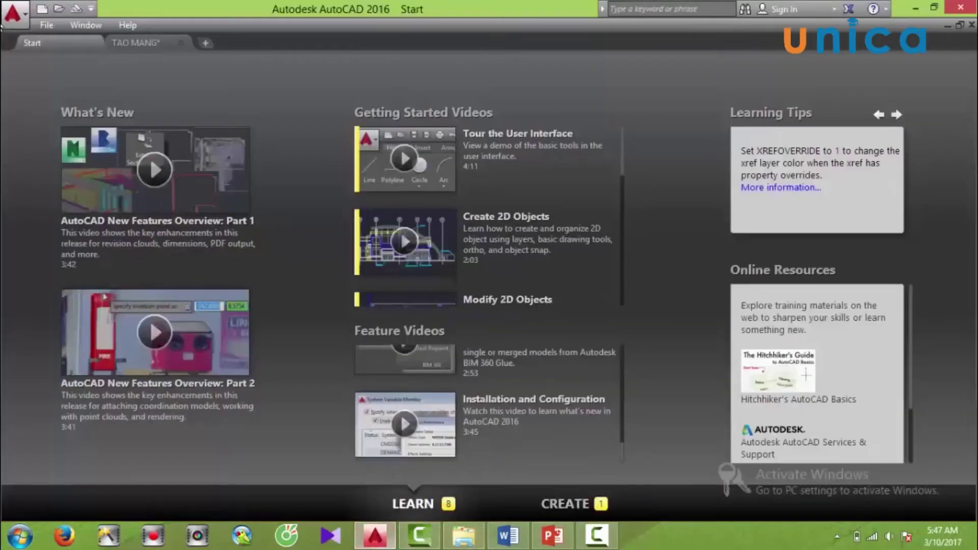
pyautogui.moveTo(135, 43)
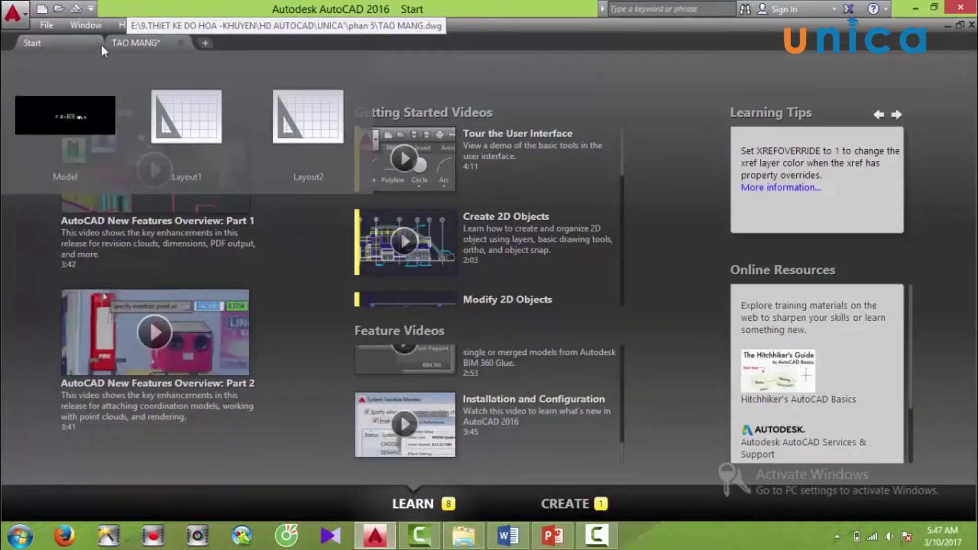
# Step: Switch to the TAO MANG drawing, then zoom out and pan over its dimensioned plan
pyautogui.click(138, 44)
pyautogui.scroll(-5, 146, 200)
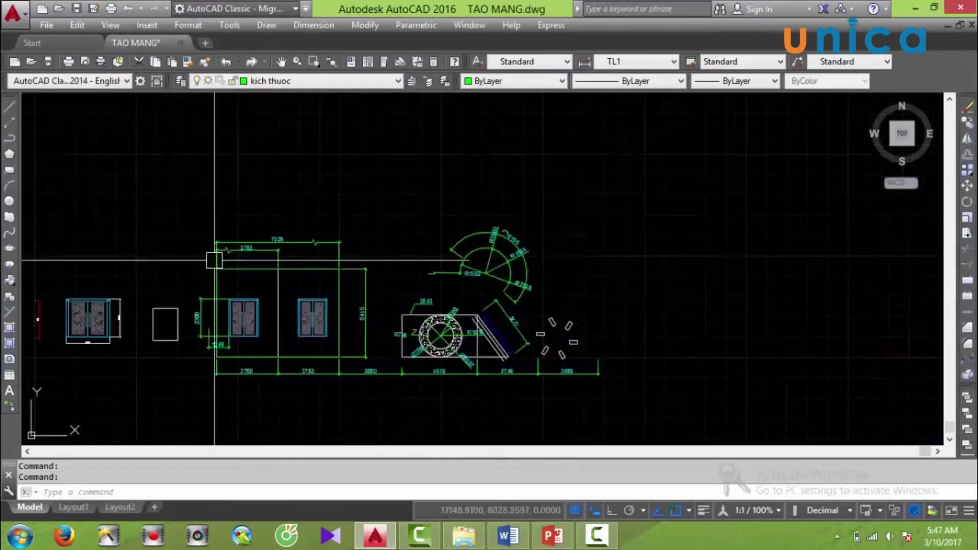
pyautogui.scroll(-3, 203, 245)
pyautogui.scroll(-2, 174, 240)
pyautogui.moveTo(175, 240)
pyautogui.mouseDown(button='middle')
pyautogui.moveTo(215, 405)
pyautogui.moveTo(35, 338)
pyautogui.mouseUp(button='middle')
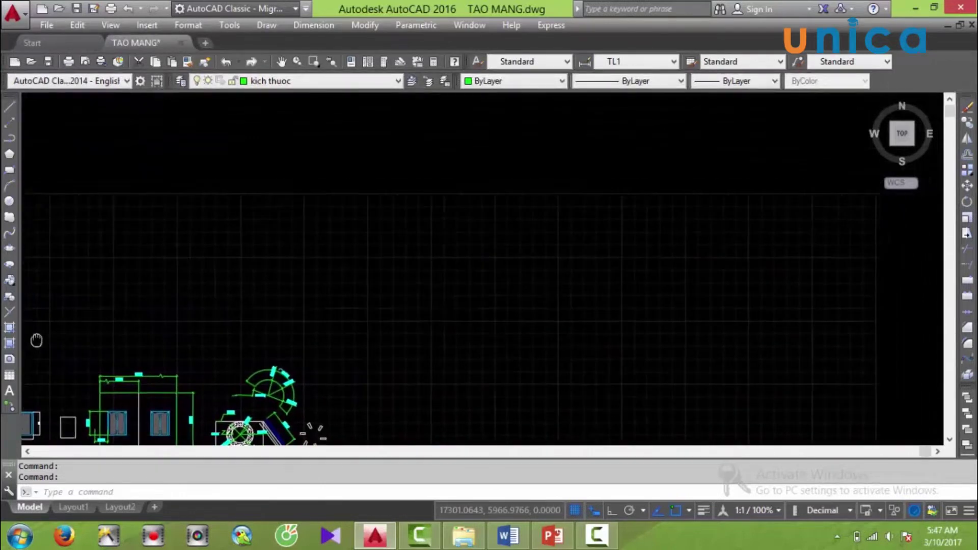
# Step: Create the new blank drawing Drawing2 from the + file tab
pyautogui.click(205, 43)
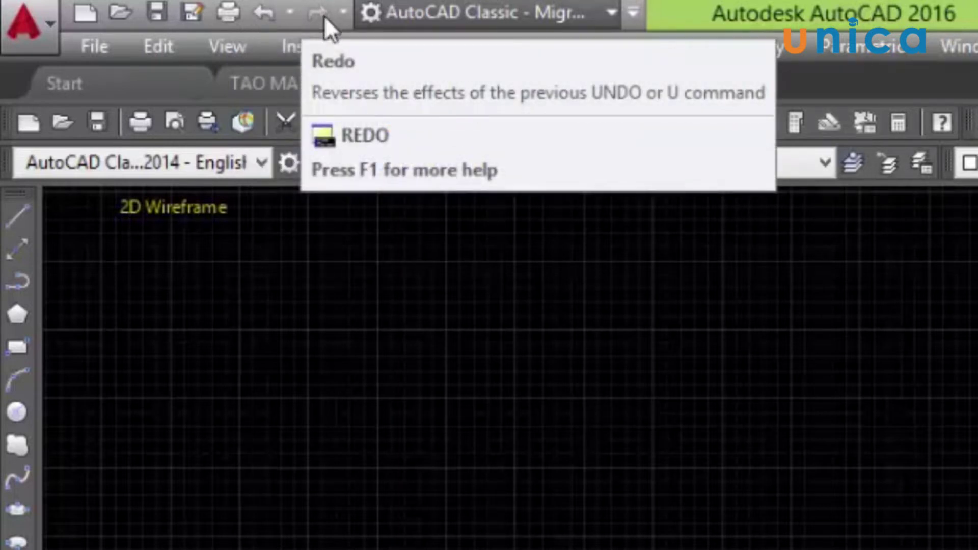
# Step: Apply the AutoCAD Classic workspace and show the Customize Quick Access Toolbar options
pyautogui.click(609, 13)
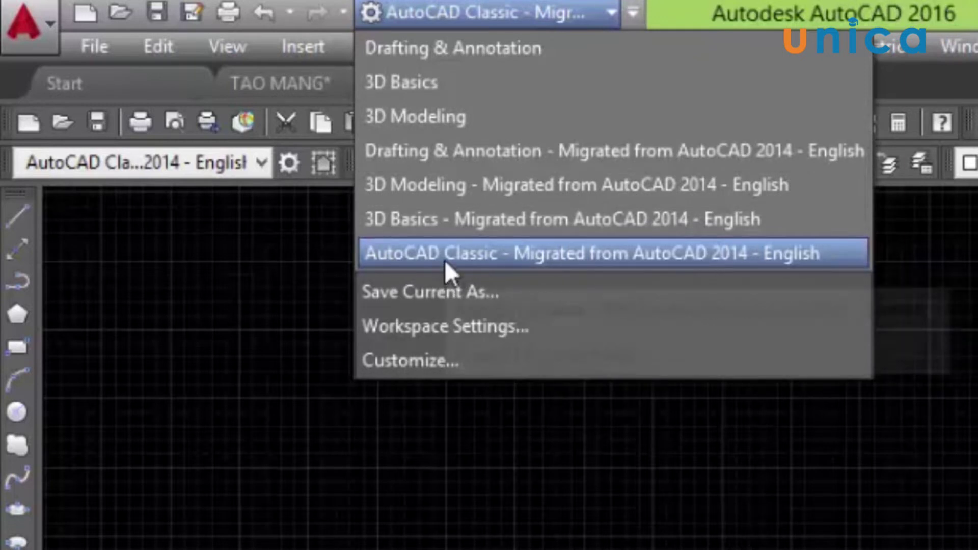
pyautogui.click(701, 258)
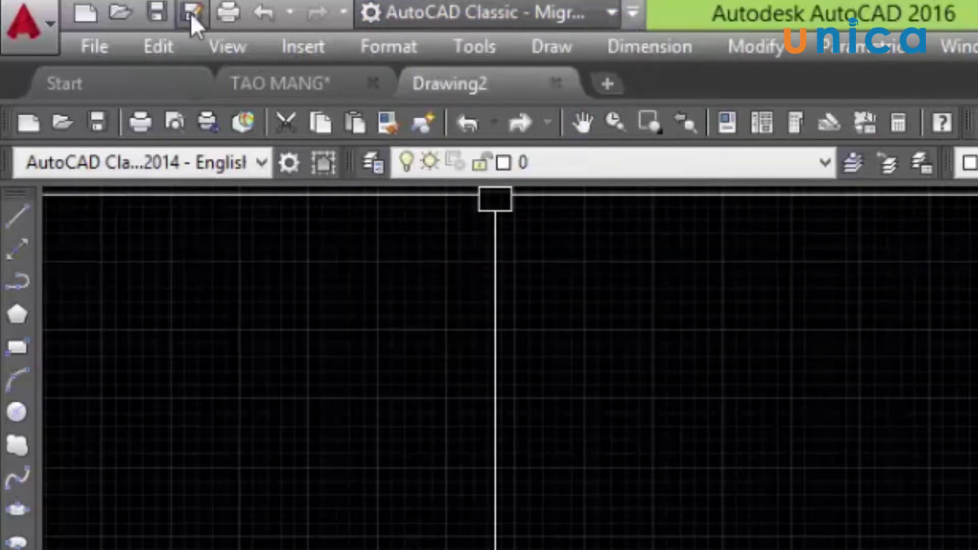
pyautogui.click(632, 13)
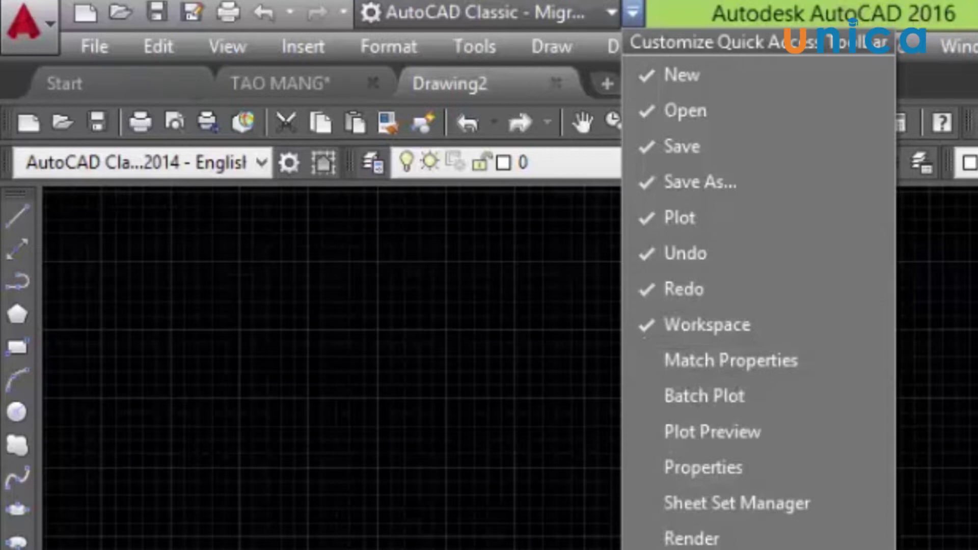
# Step: Dismiss the customization menu, expand and collapse the InfoCenter search, then show the Start page
pyautogui.click(920, 69)
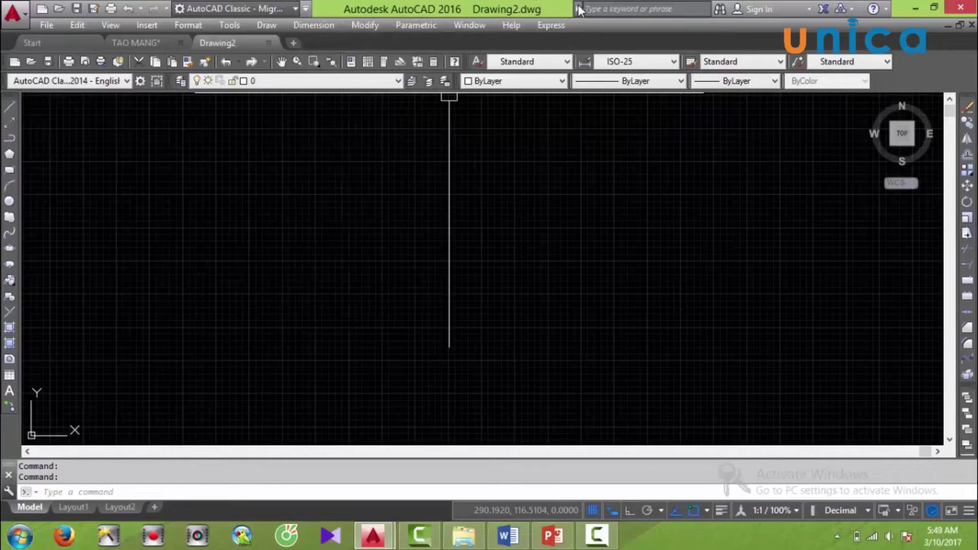
pyautogui.click(619, 12)
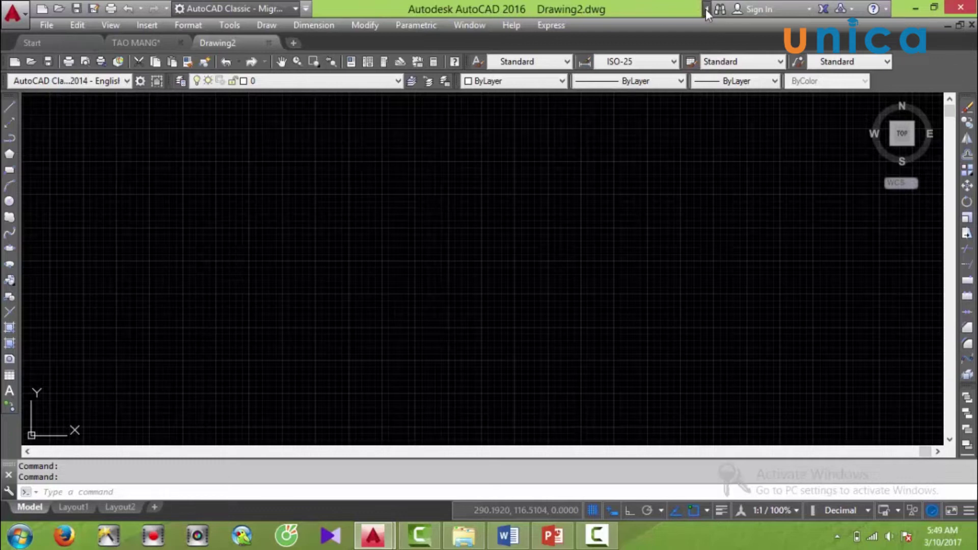
pyautogui.click(706, 11)
pyautogui.click(578, 8)
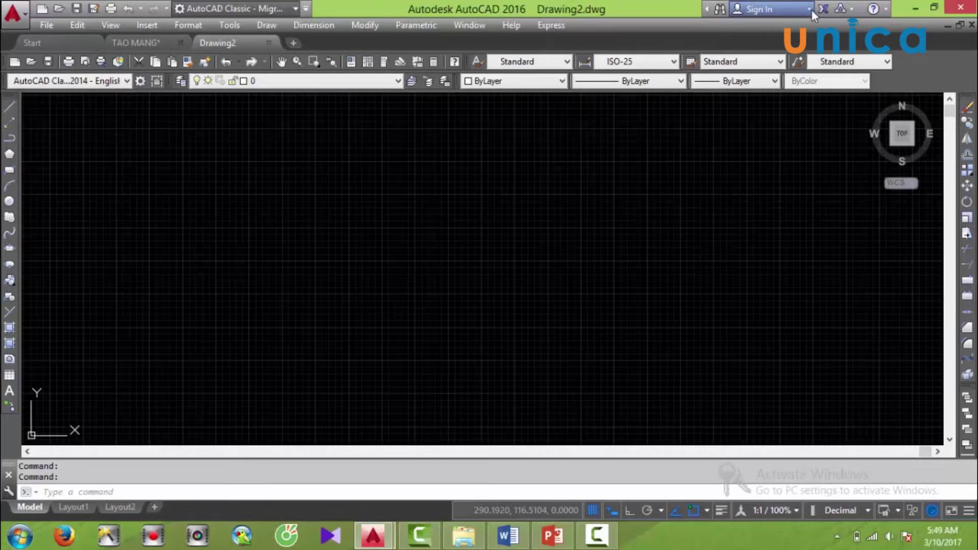
pyautogui.click(51, 43)
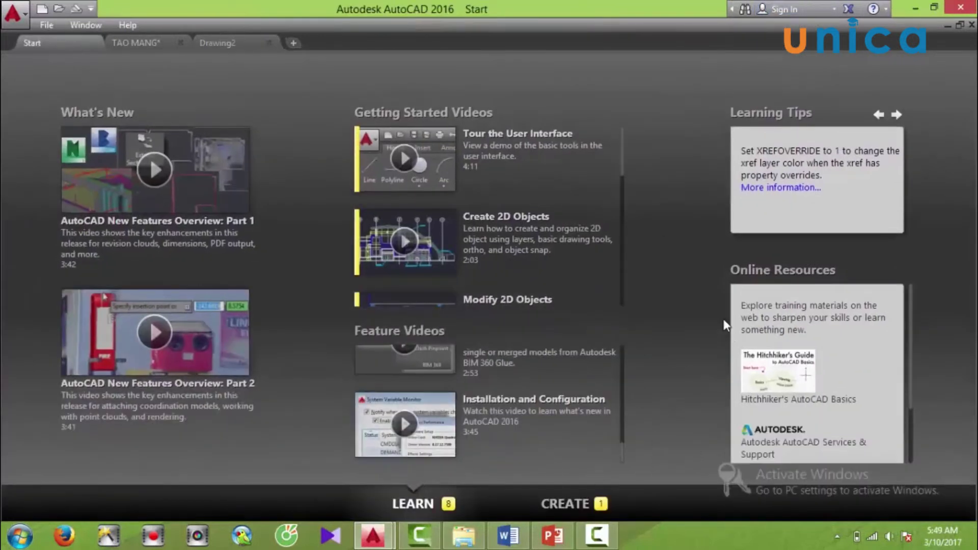
pyautogui.click(574, 501)
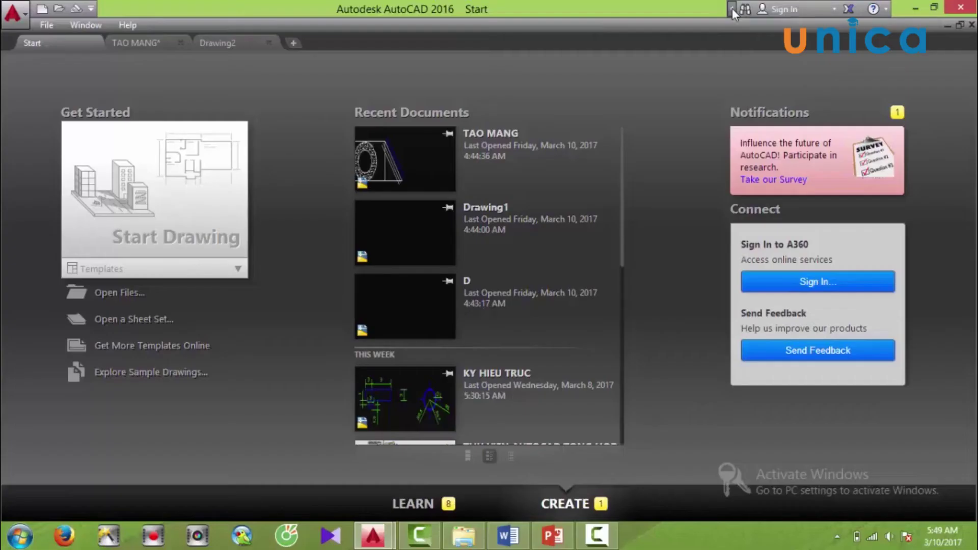
pyautogui.click(732, 8)
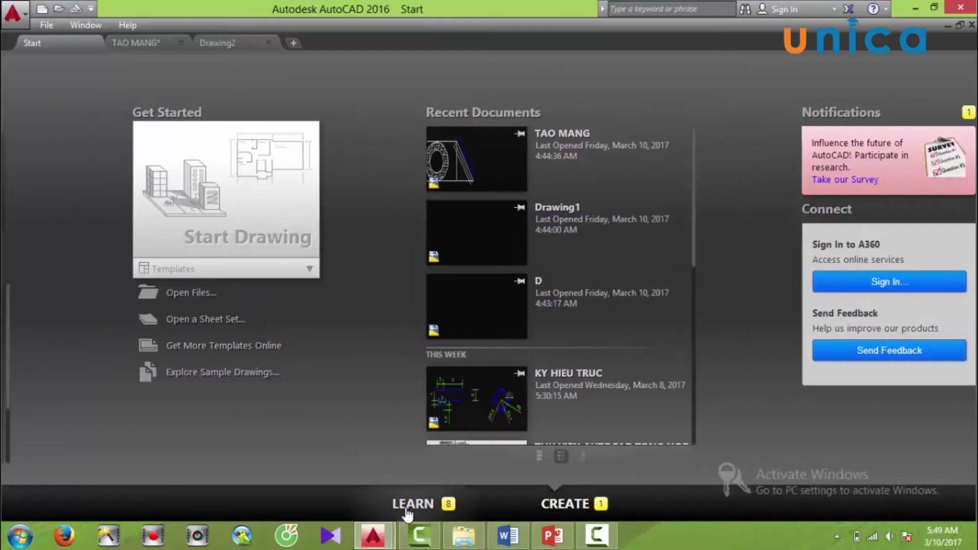
pyautogui.click(407, 509)
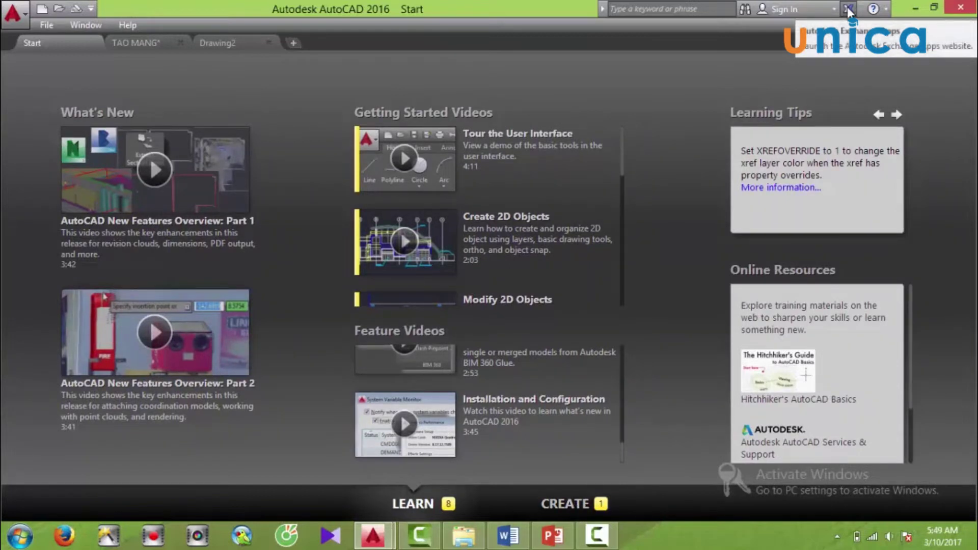
pyautogui.click(886, 11)
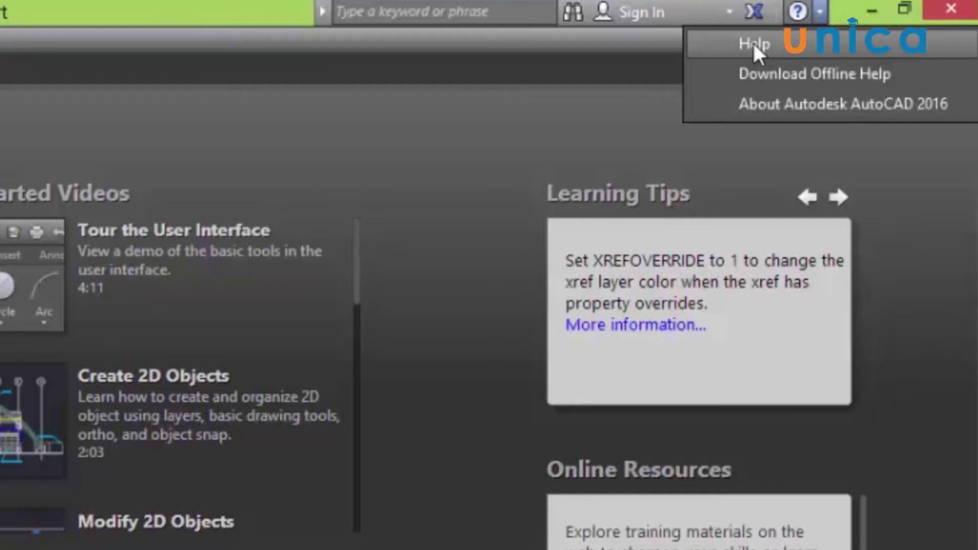
pyautogui.click(544, 195)
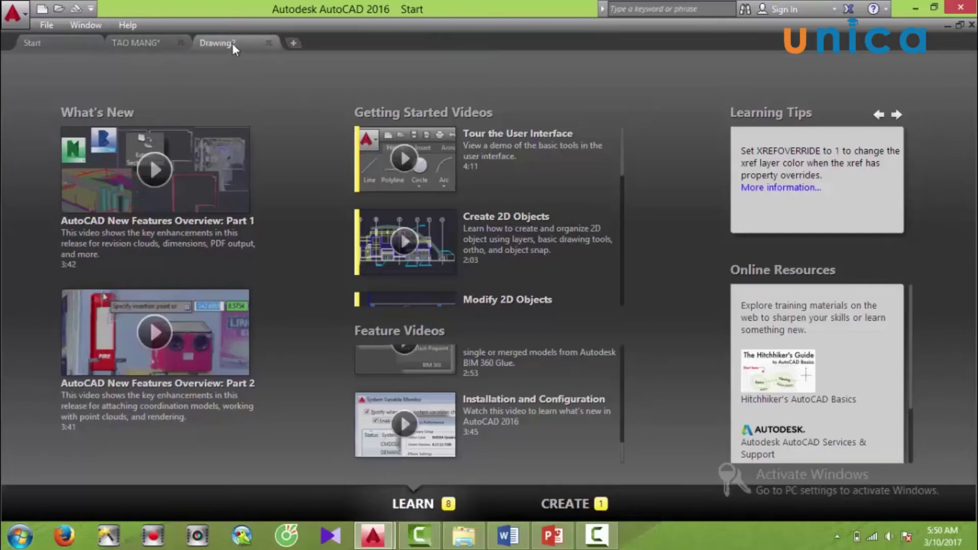
pyautogui.click(232, 44)
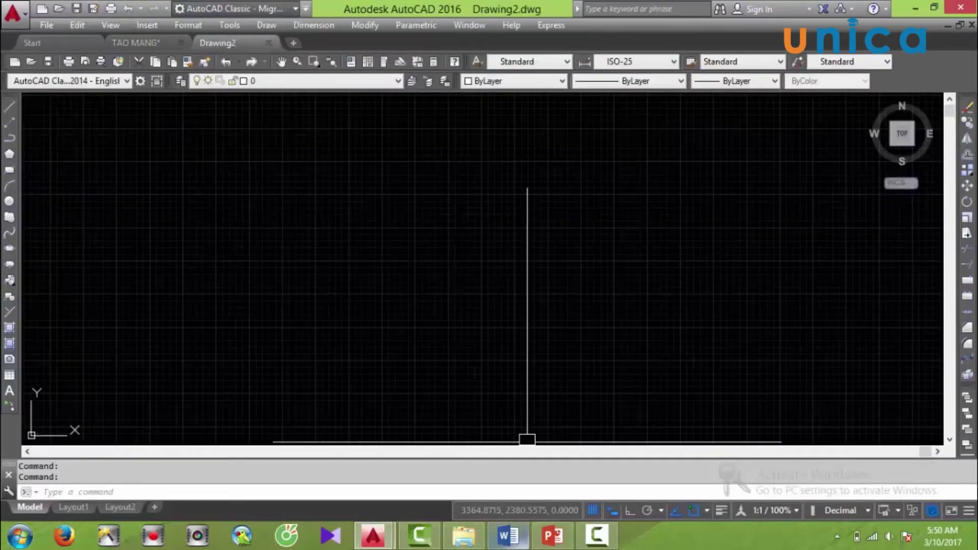
pyautogui.click(549, 544)
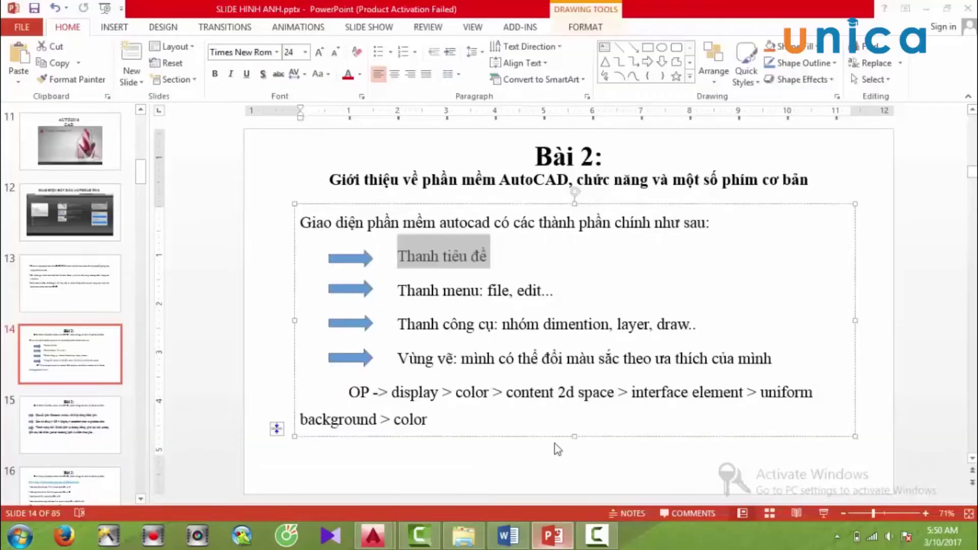
pyautogui.click(549, 540)
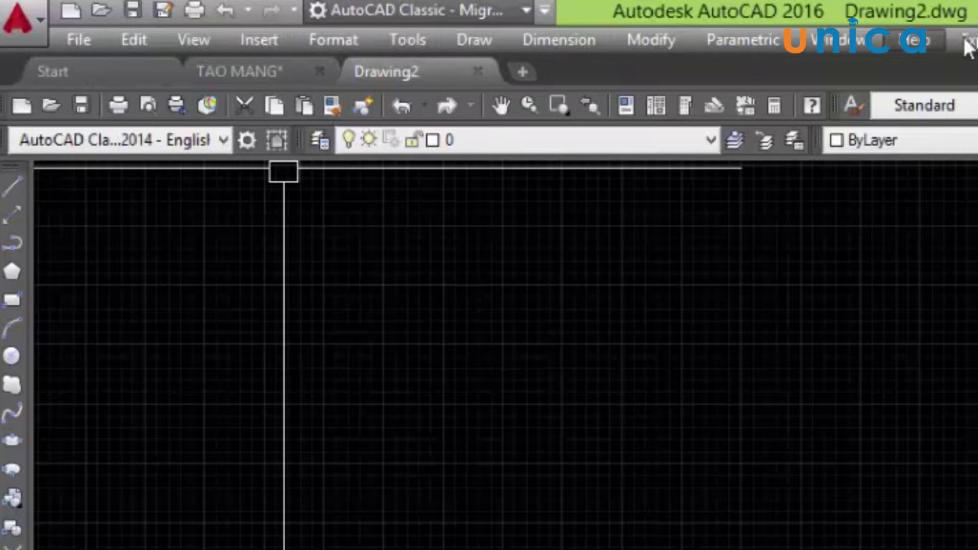
# Step: Browse the File and Edit menus, then show the View menu with its Zoom options
pyautogui.click(74, 48)
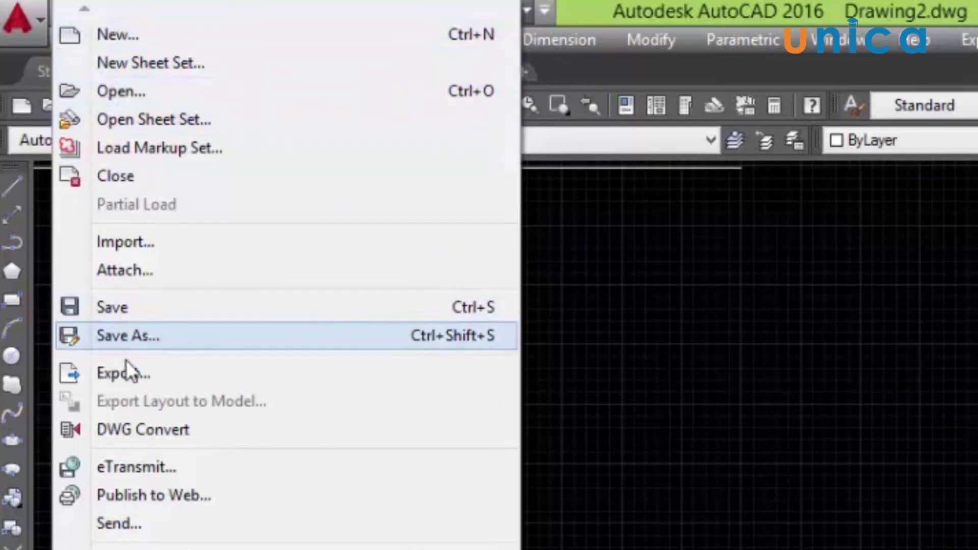
pyautogui.click(699, 509)
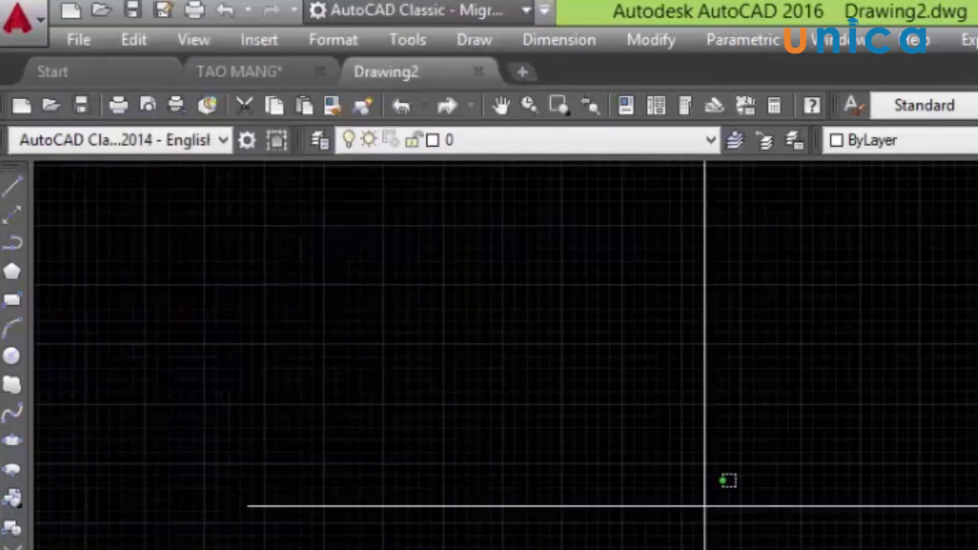
pyautogui.click(134, 40)
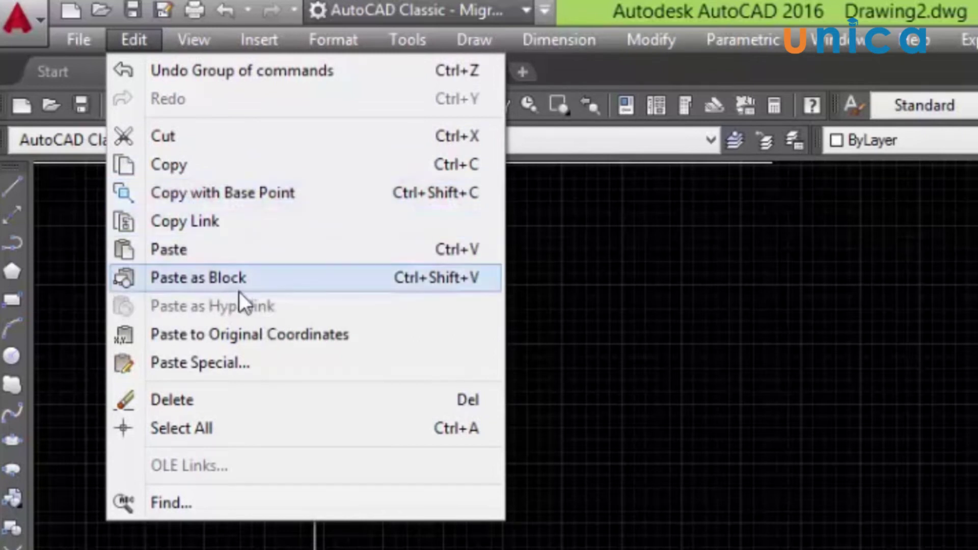
pyautogui.click(640, 306)
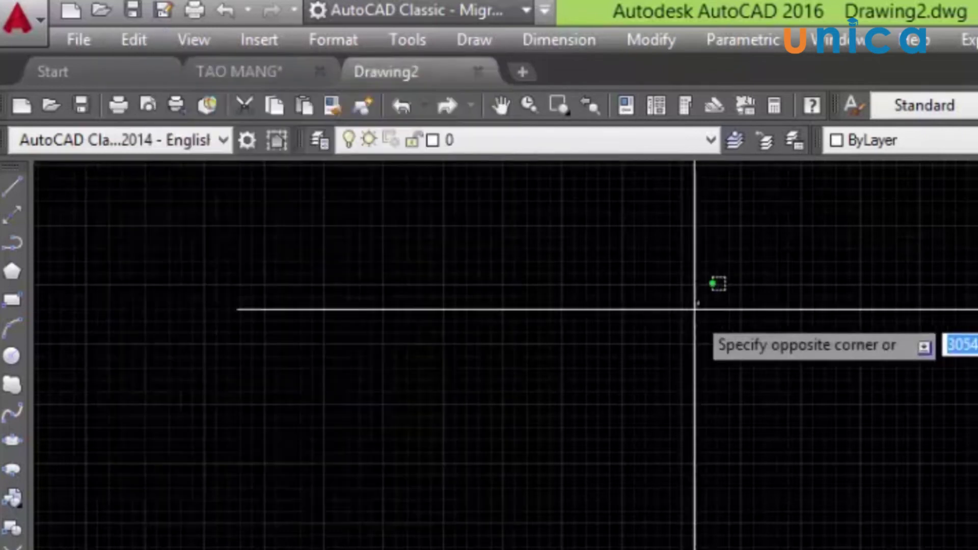
pyautogui.click(205, 41)
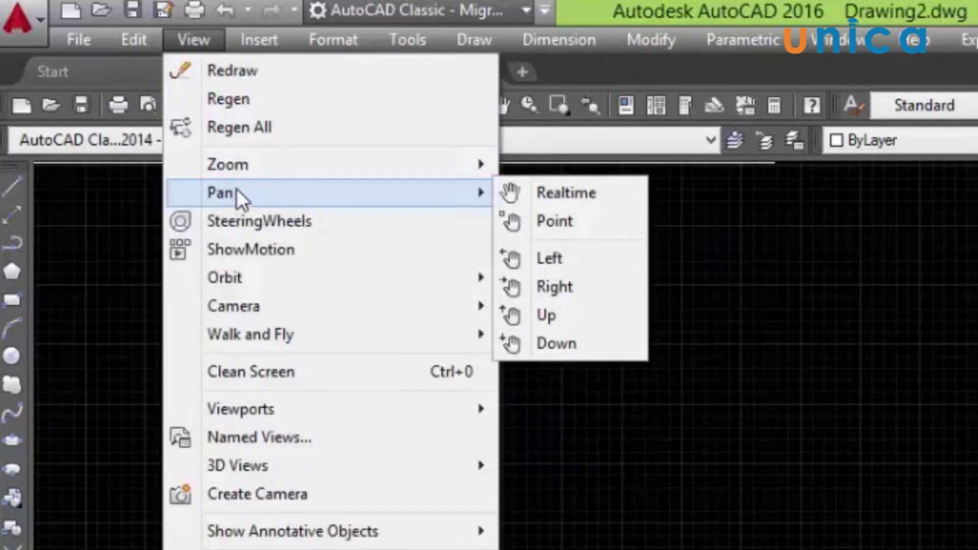
pyautogui.moveTo(220, 193)
pyautogui.click(662, 230)
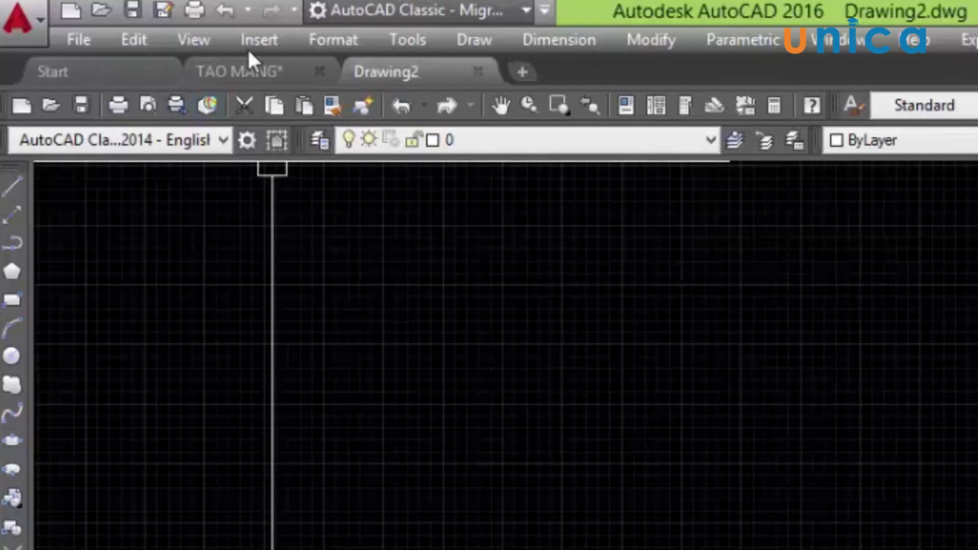
pyautogui.click(248, 45)
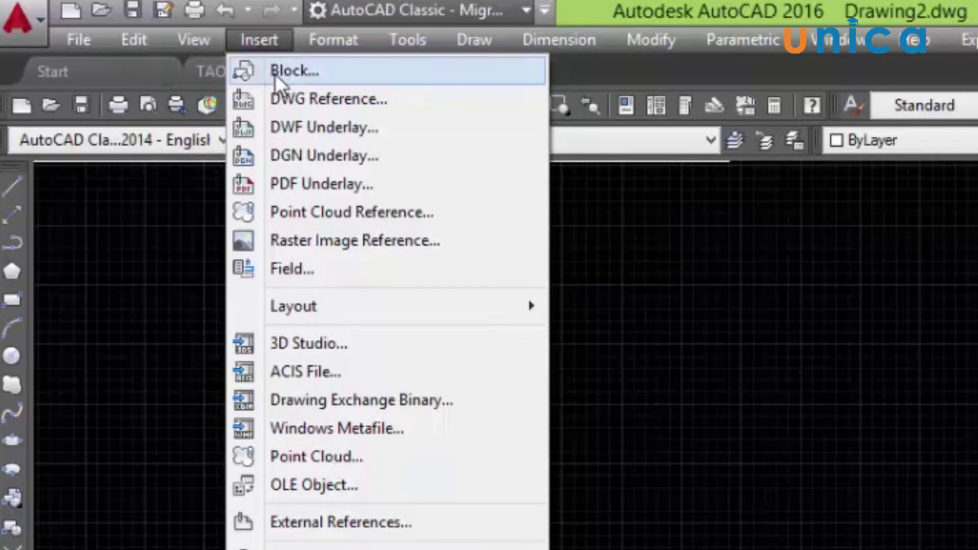
pyautogui.click(715, 340)
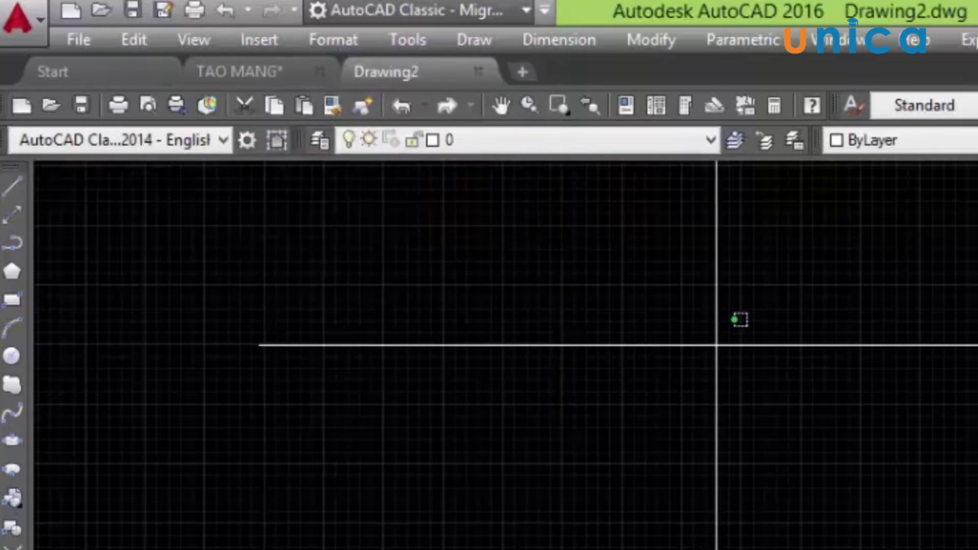
pyautogui.click(332, 41)
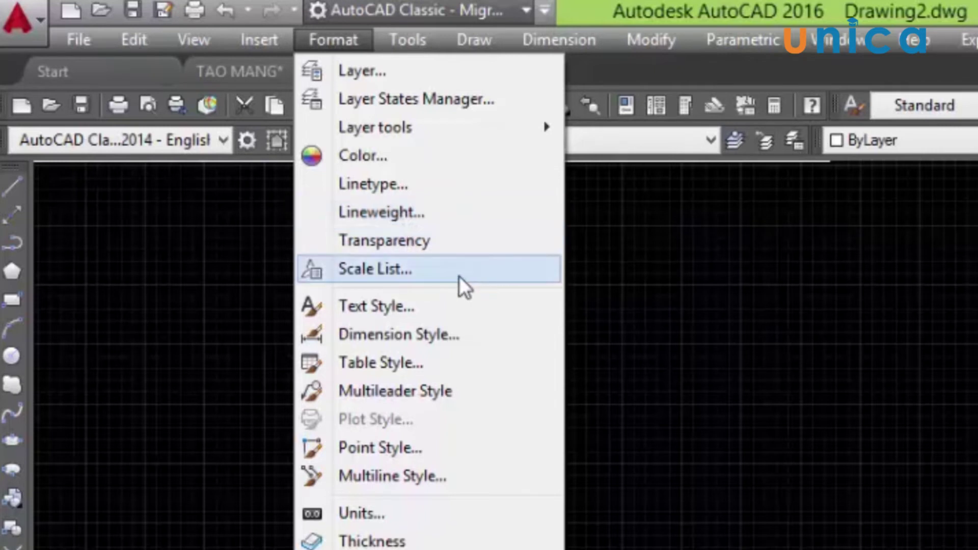
pyautogui.click(654, 364)
pyautogui.click(412, 43)
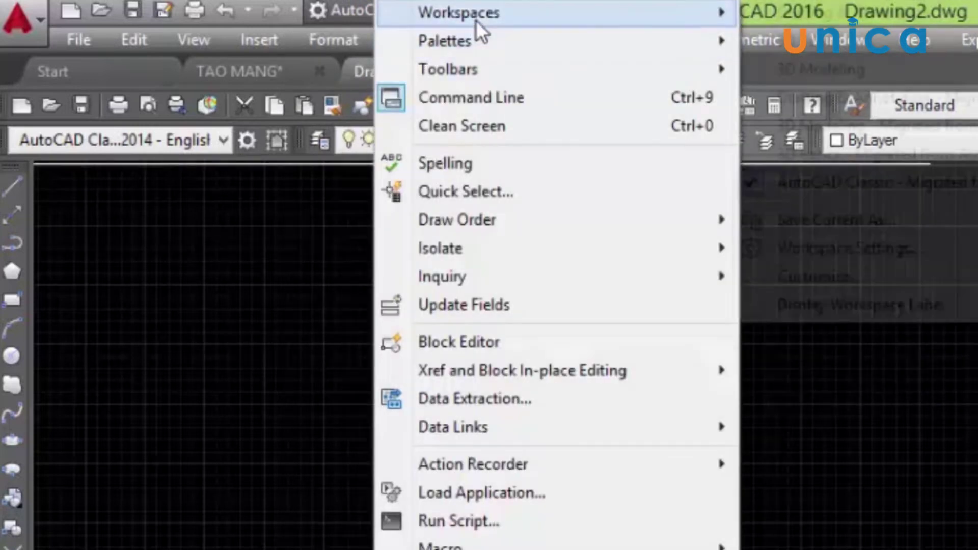
pyautogui.moveTo(459, 14)
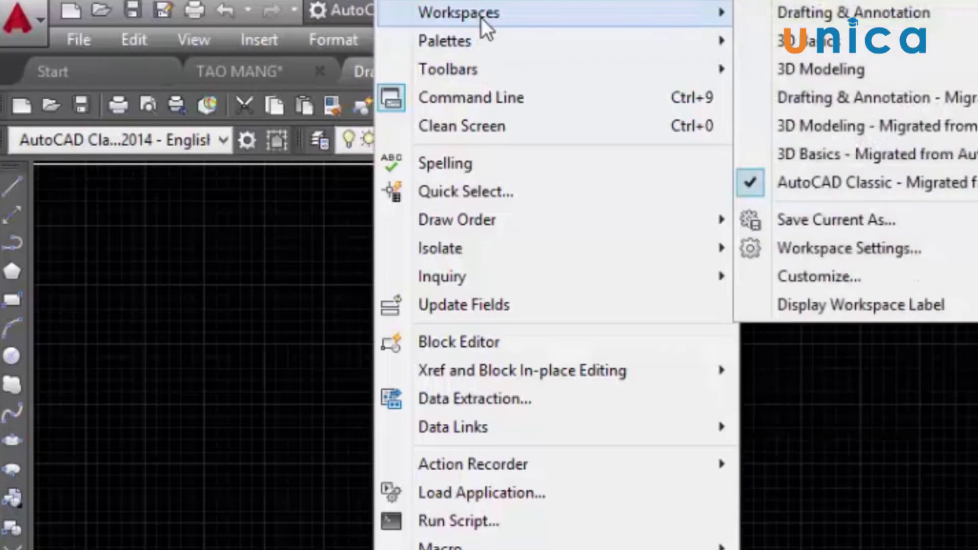
pyautogui.click(840, 384)
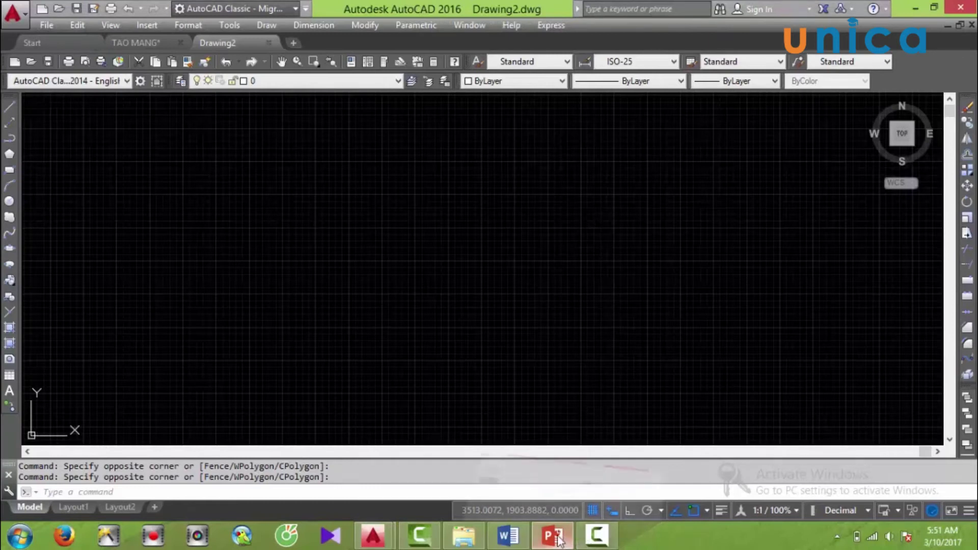
pyautogui.click(553, 534)
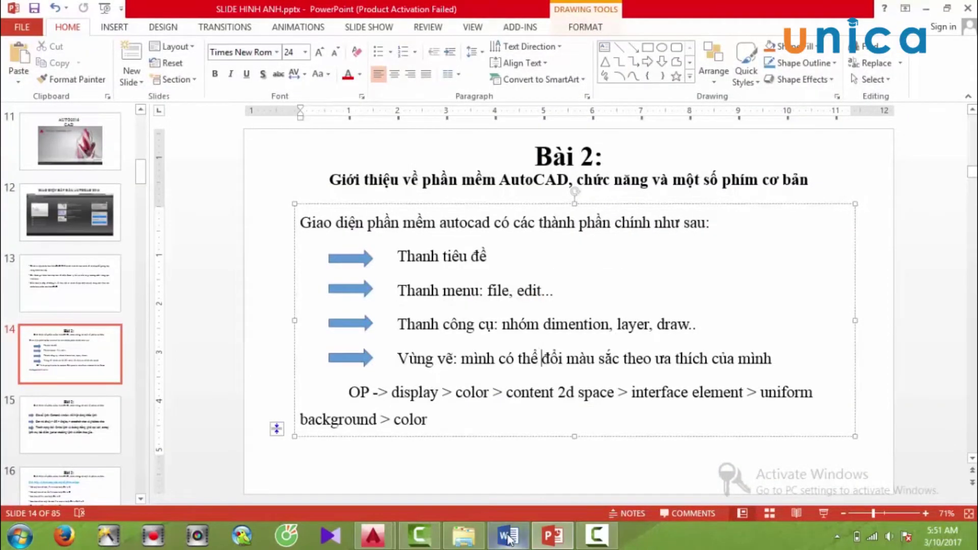
pyautogui.click(330, 534)
pyautogui.moveTo(373, 535)
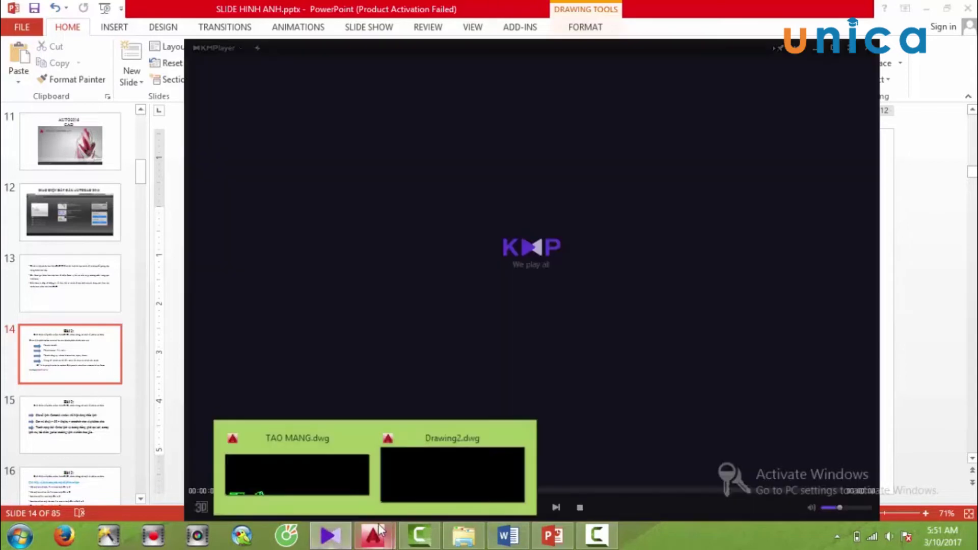
pyautogui.click(434, 454)
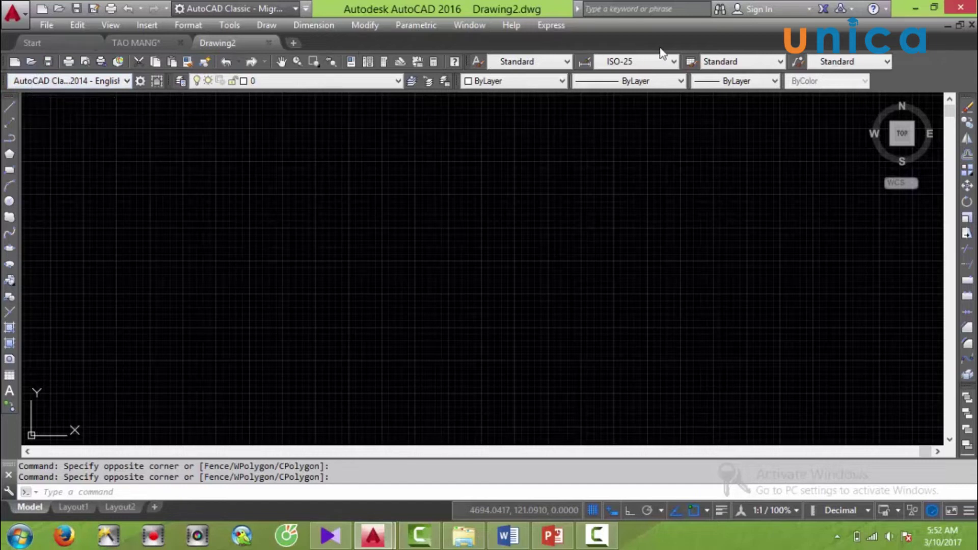
# Step: Bring up the list of available toolbars from the toolbar area's right-click menu
pyautogui.rightClick(680, 35)
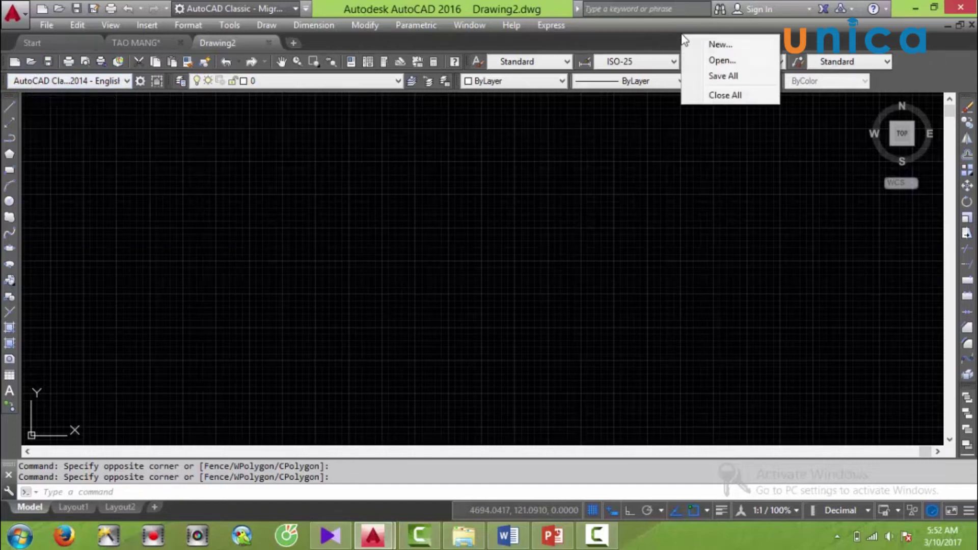
pyautogui.rightClick(927, 42)
pyautogui.rightClick(936, 68)
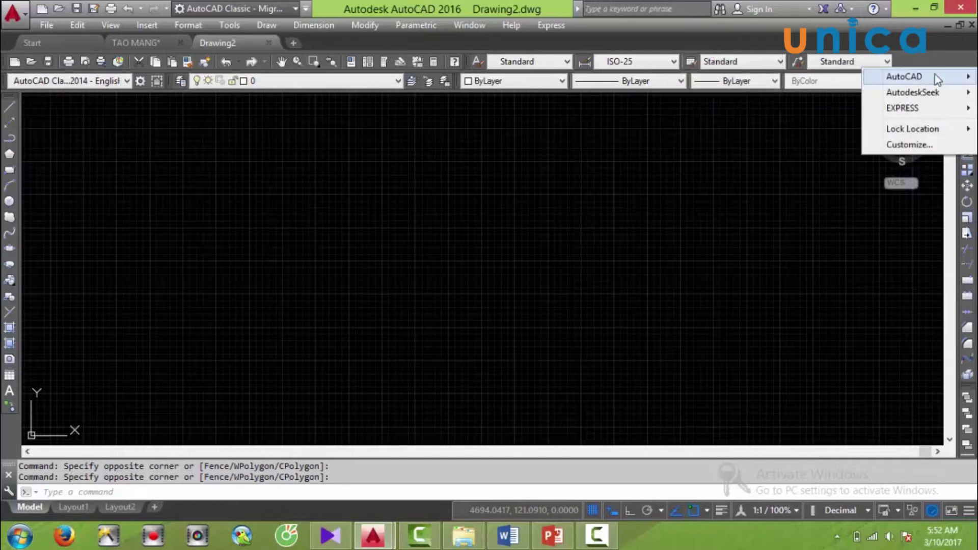
pyautogui.click(628, 172)
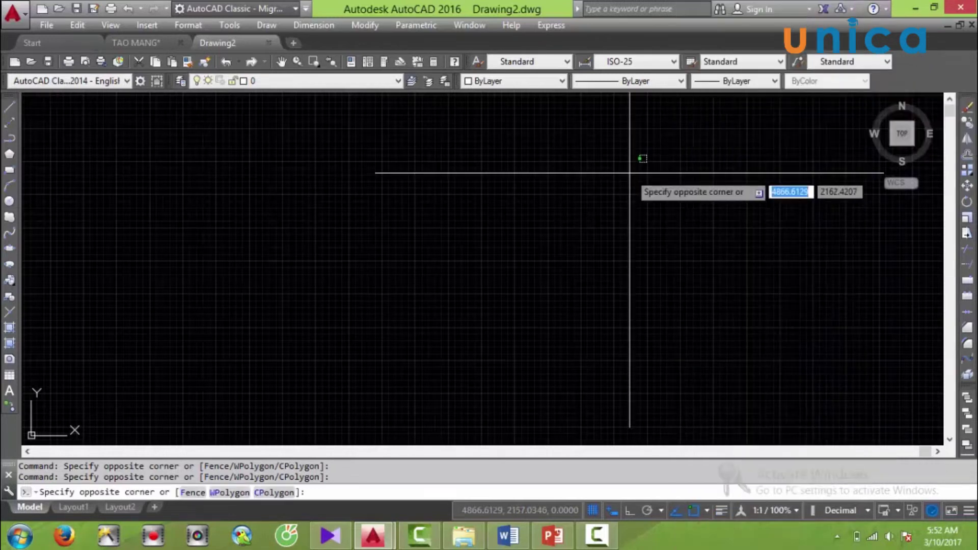
pyautogui.rightClick(926, 70)
pyautogui.moveTo(861, 124)
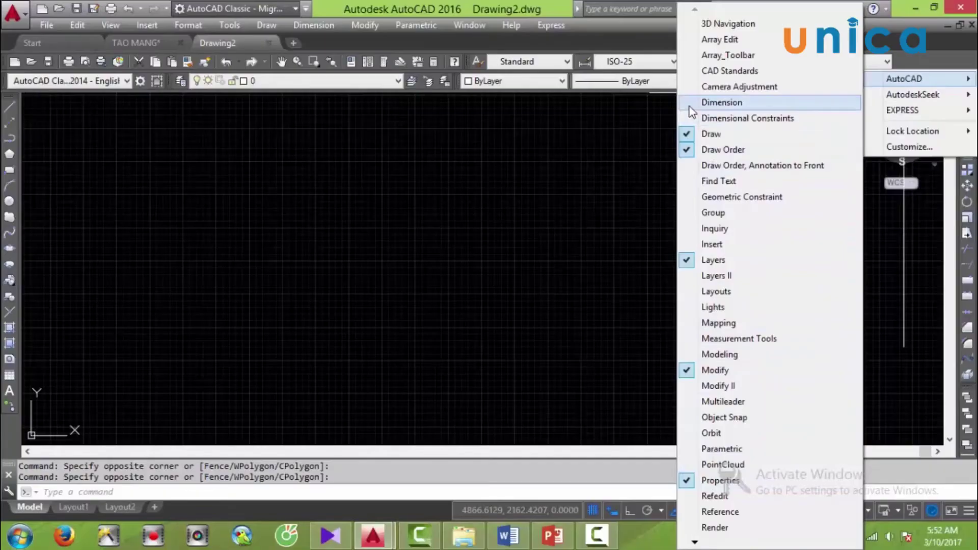
# Step: Turn on the Dimension toolbar and dock it at the left of the top row
pyautogui.click(690, 104)
pyautogui.moveTo(689, 105)
pyautogui.mouseDown()
pyautogui.moveTo(38, 77)
pyautogui.moveTo(701, 48)
pyautogui.mouseUp()
pyautogui.moveTo(469, 62); pyautogui.dragTo(13, 59)
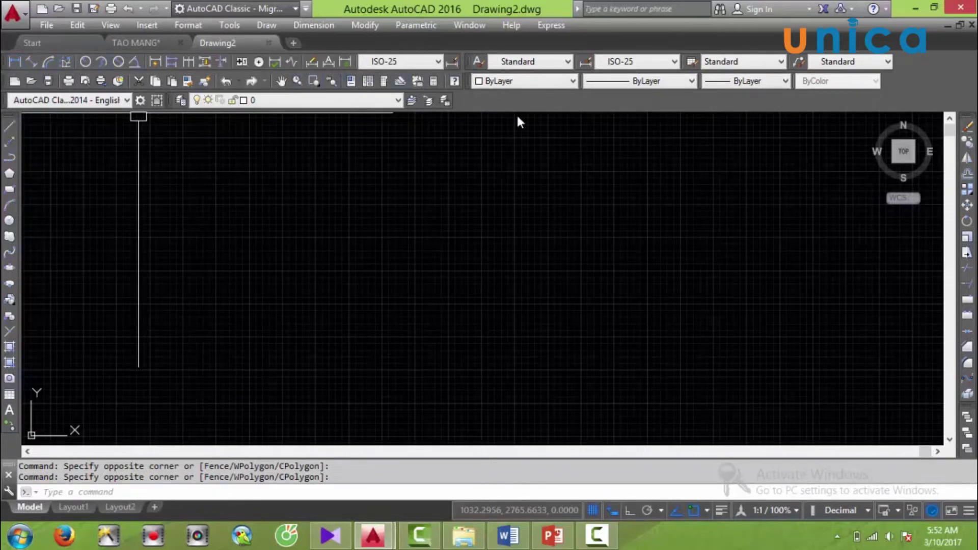
pyautogui.click(553, 536)
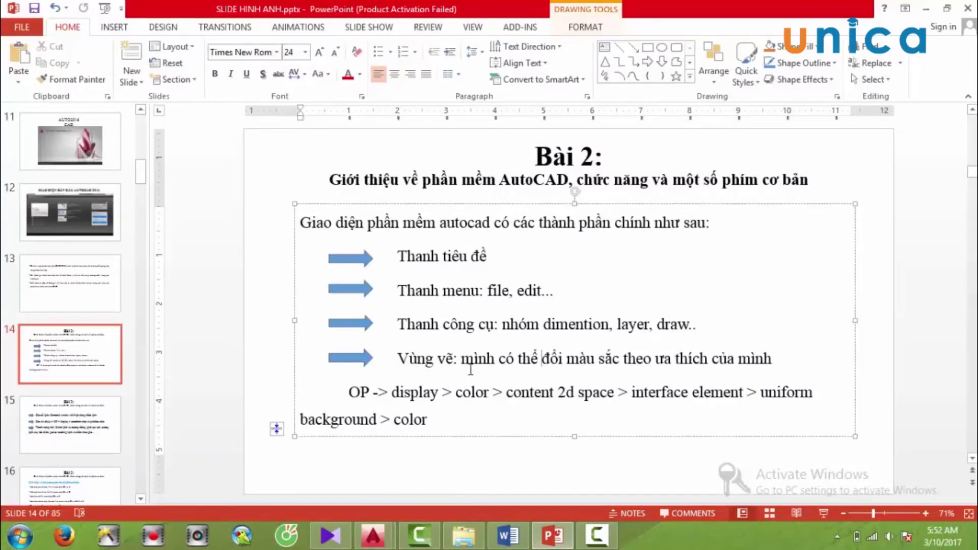
# Step: Minimise PowerPoint and regenerate the Drawing2 view in AutoCAD
pyautogui.click(552, 536)
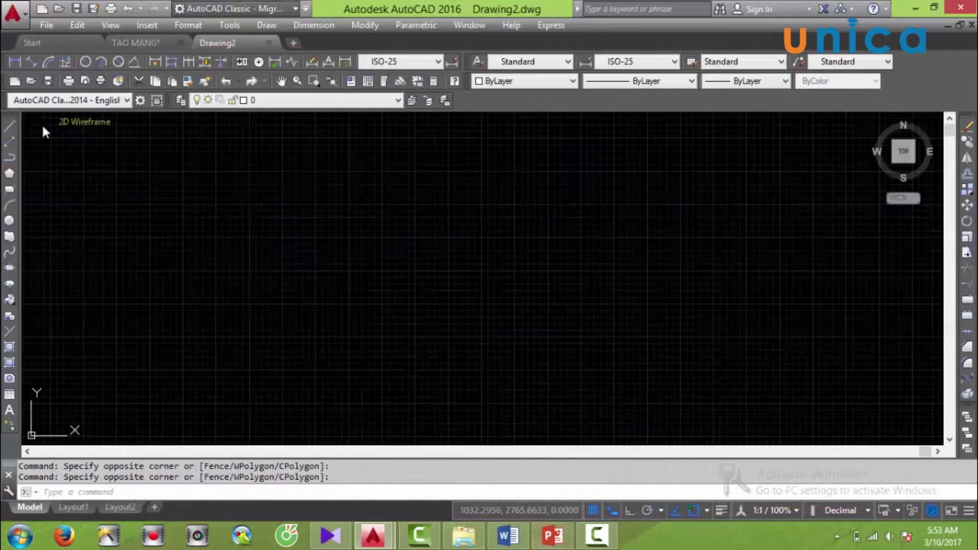
pyautogui.middleClick(156, 122)
pyautogui.middleClick(156, 122)
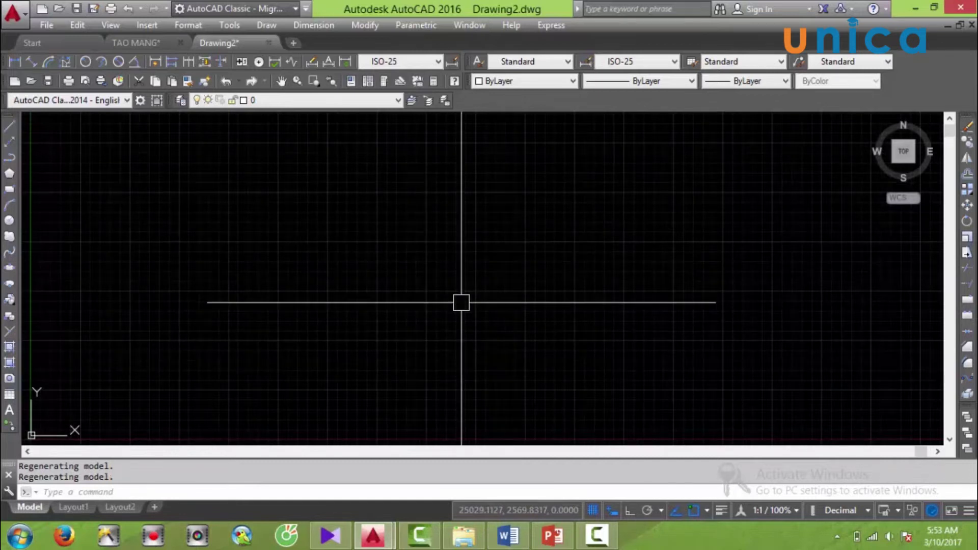
# Step: Open the Options Display tab and its drawing window Colors settings with OP
pyautogui.write('op')
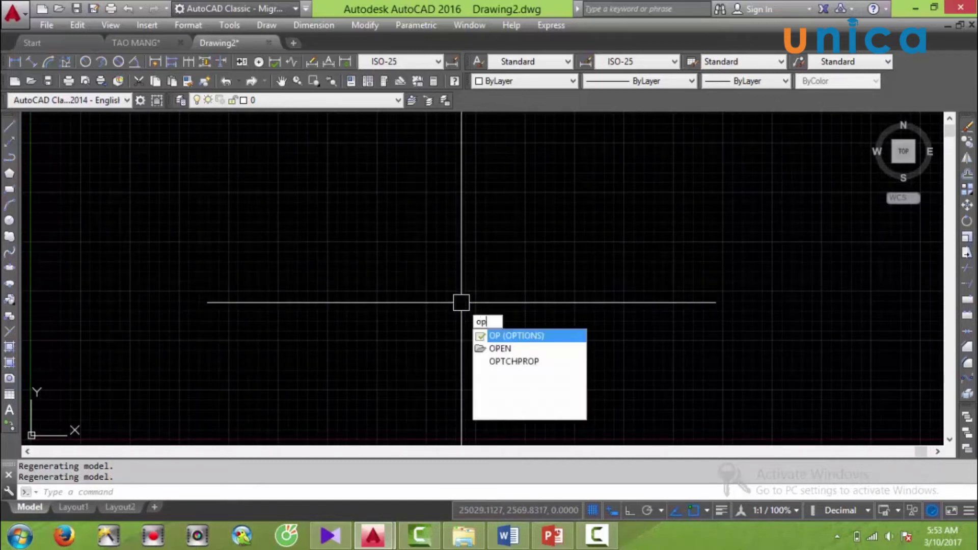
pyautogui.press('Return')
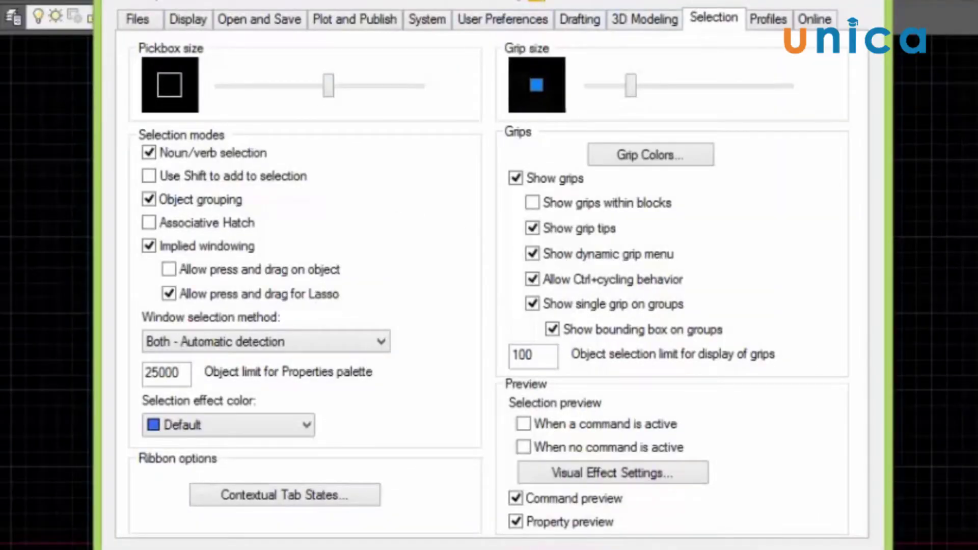
pyautogui.click(185, 18)
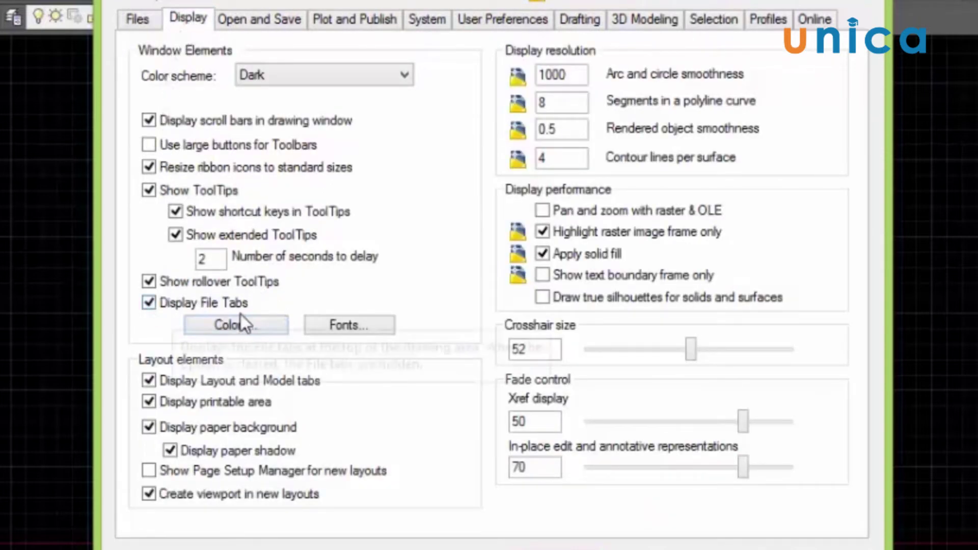
pyautogui.click(246, 326)
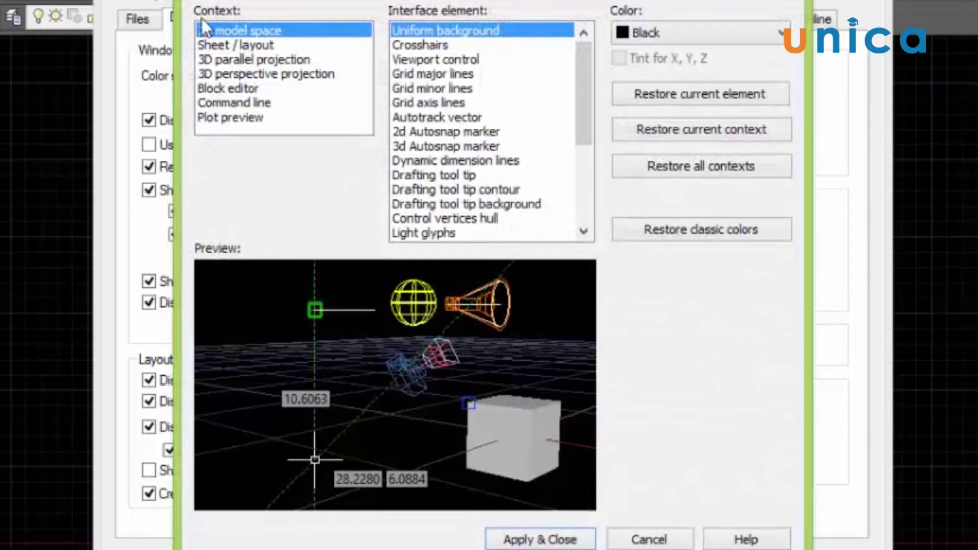
pyautogui.moveTo(446, 31)
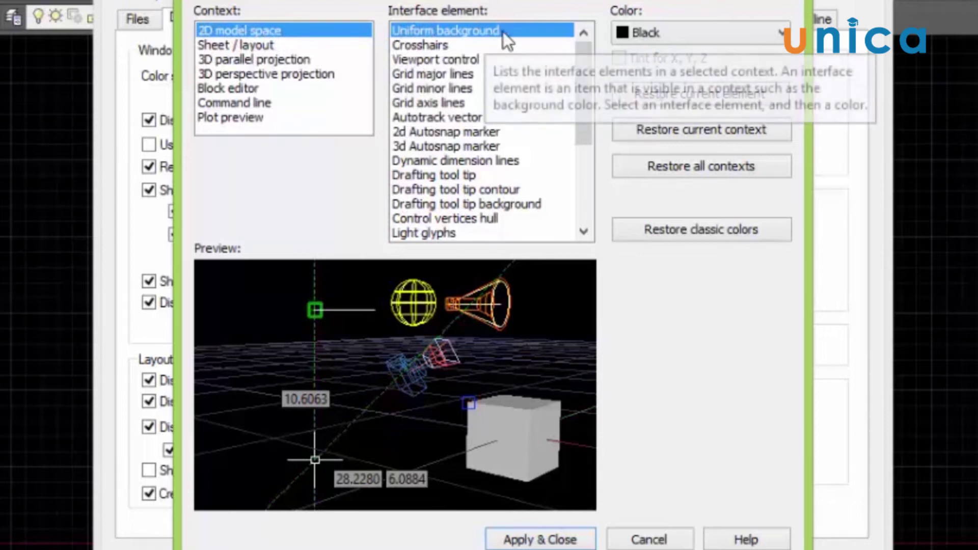
# Step: Try a blue uniform model space background, revert to black, and close the options
pyautogui.click(736, 38)
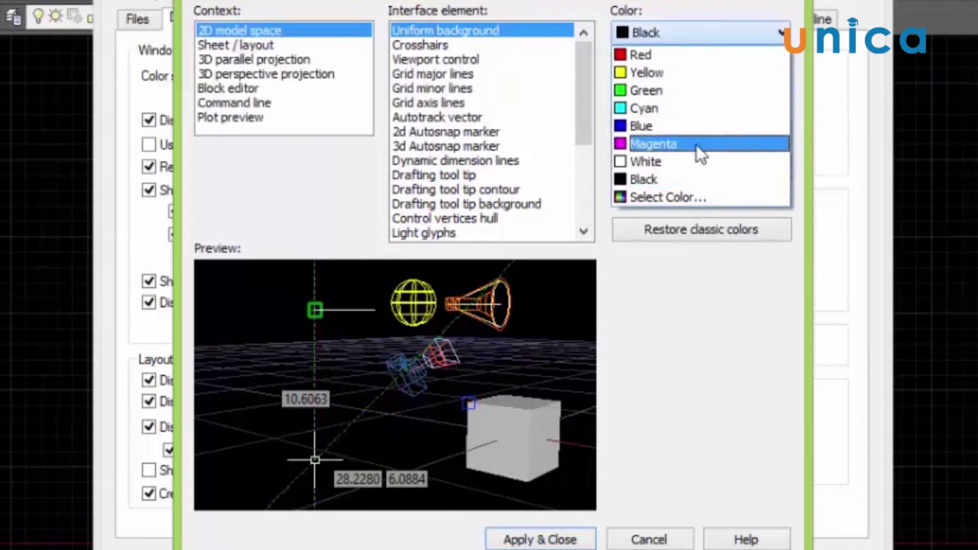
pyautogui.click(661, 126)
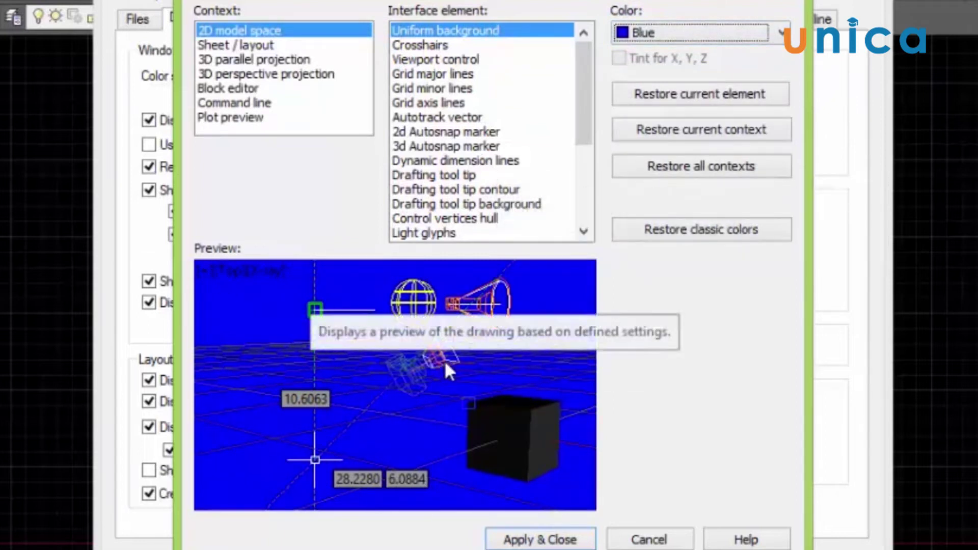
pyautogui.click(702, 35)
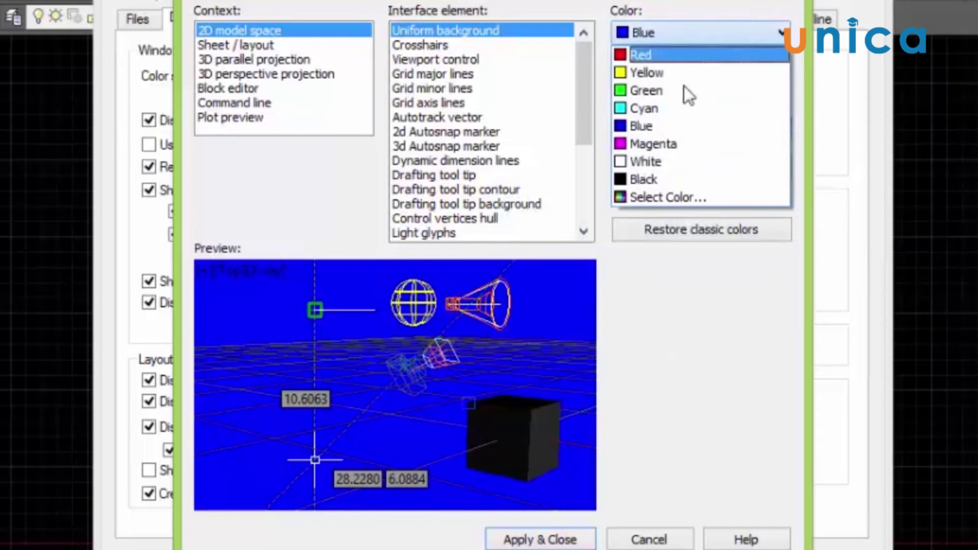
pyautogui.click(667, 178)
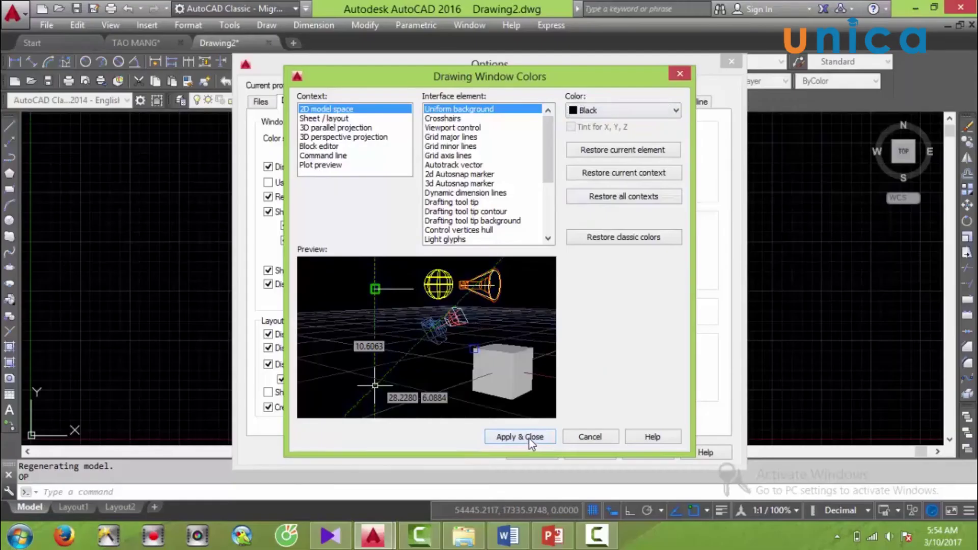
pyautogui.click(550, 540)
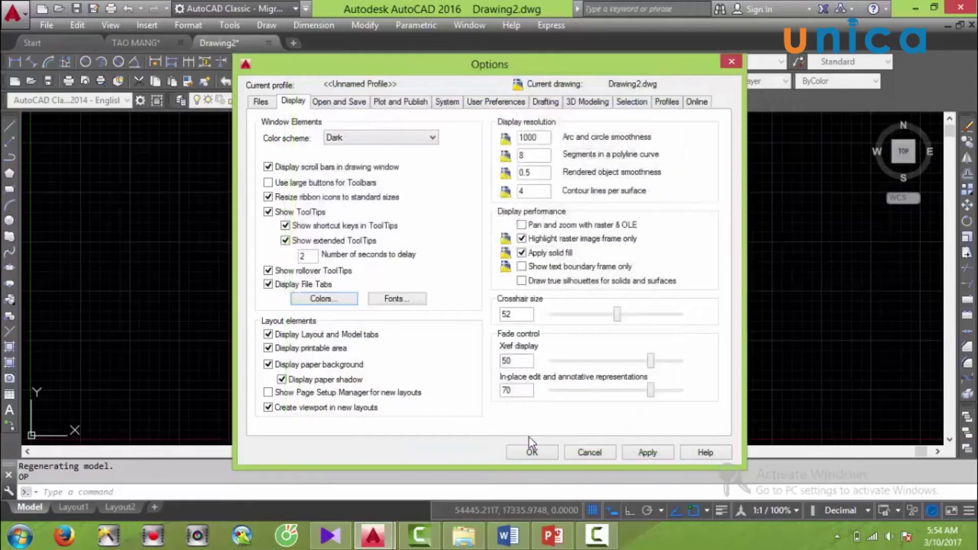
pyautogui.click(578, 455)
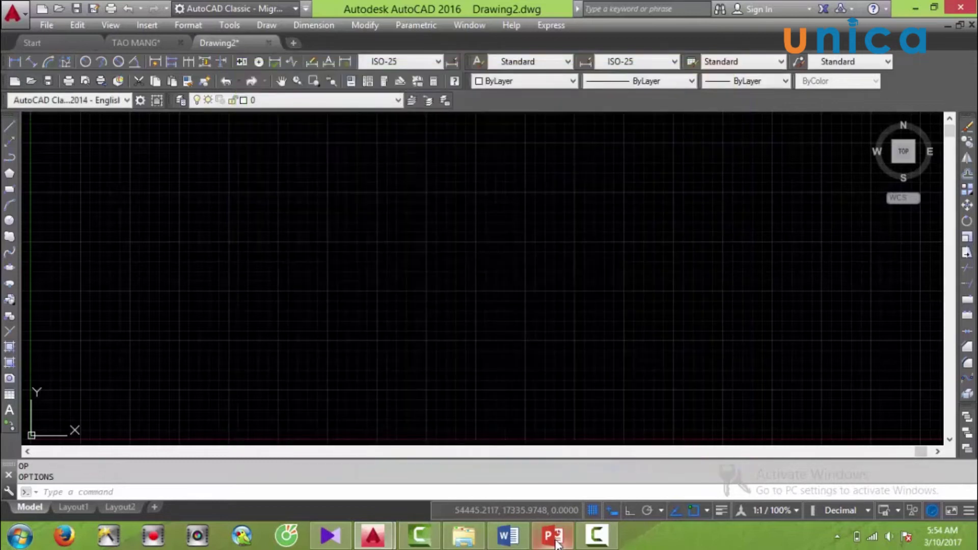
# Step: Advance the slides to 15 (command window, crosshair, status bar), then bring Drawing2 forward
pyautogui.click(551, 535)
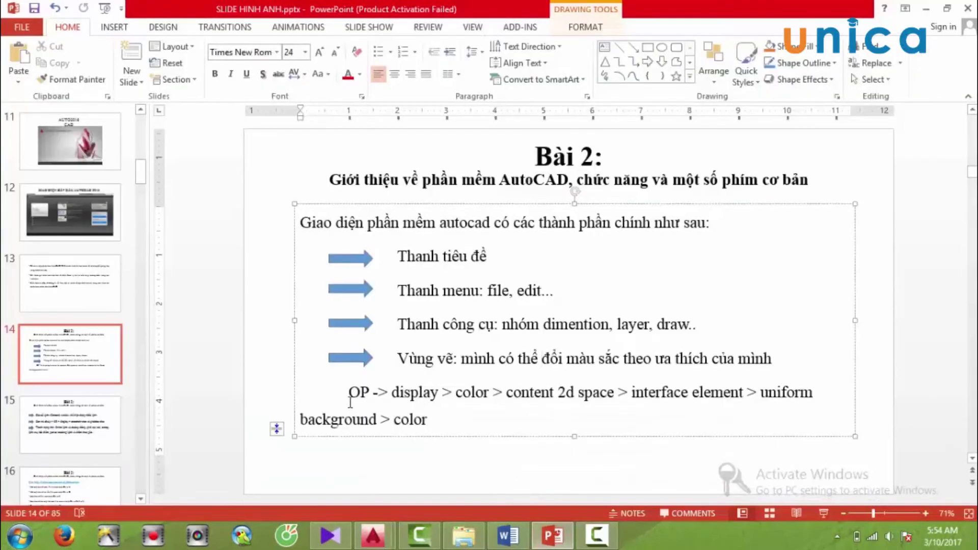
pyautogui.scroll(-1, 344, 397)
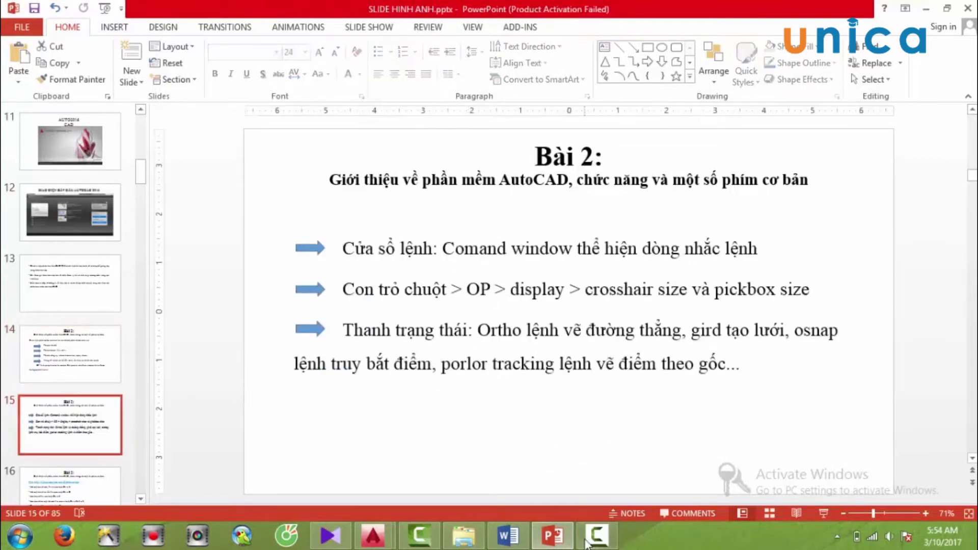
pyautogui.moveTo(372, 537)
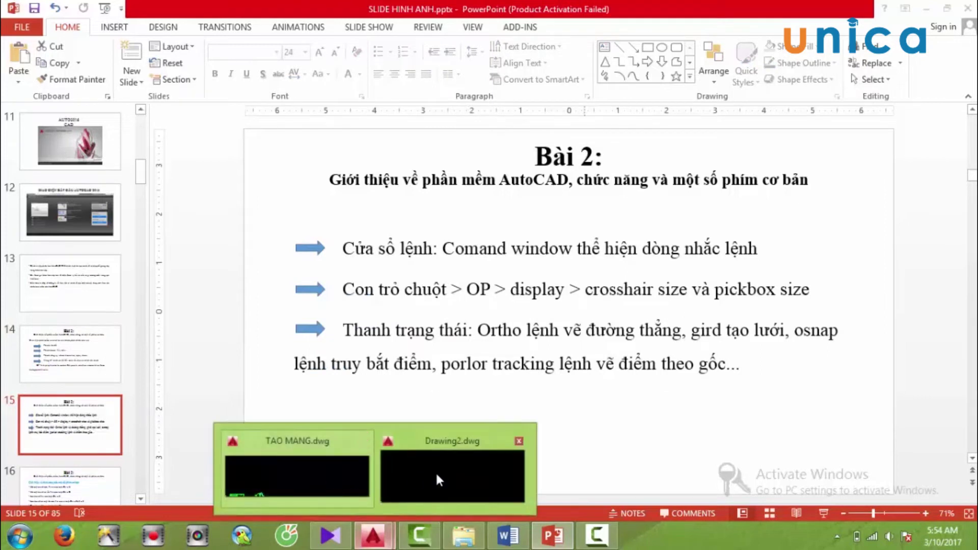
pyautogui.click(437, 478)
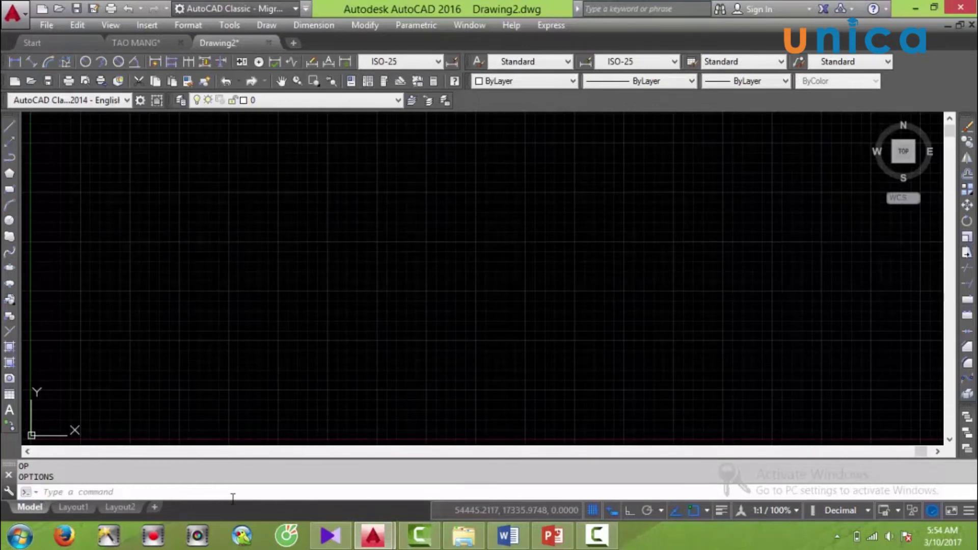
pyautogui.click(273, 496)
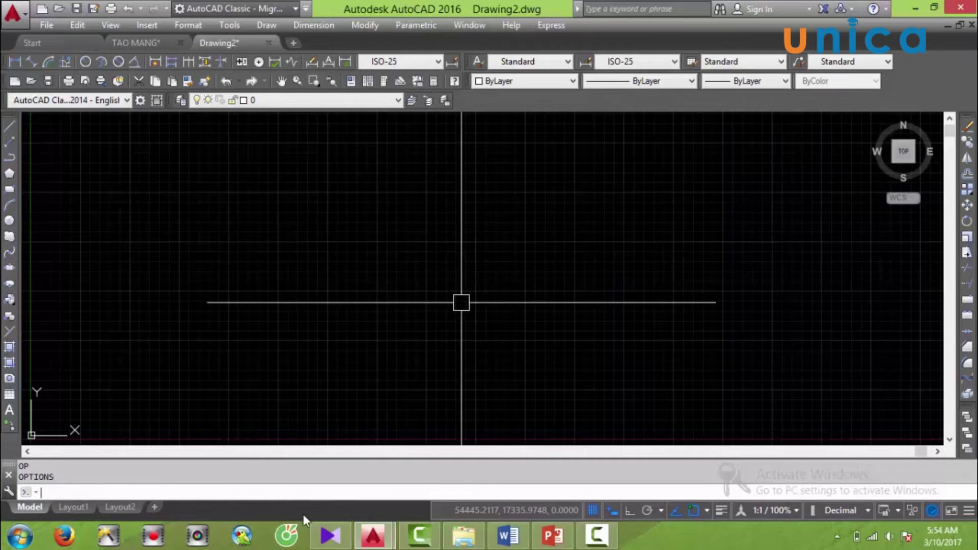
pyautogui.write('op')
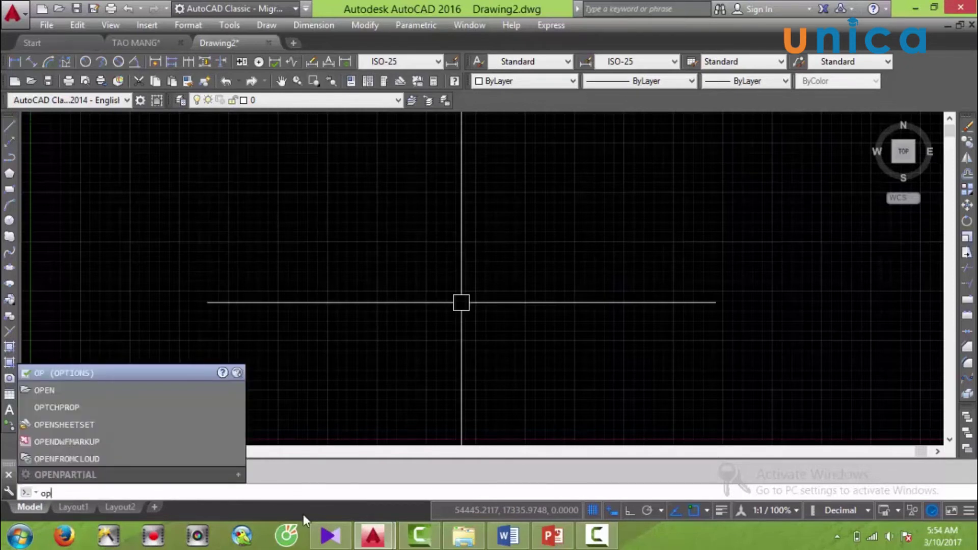
pyautogui.press('Return')
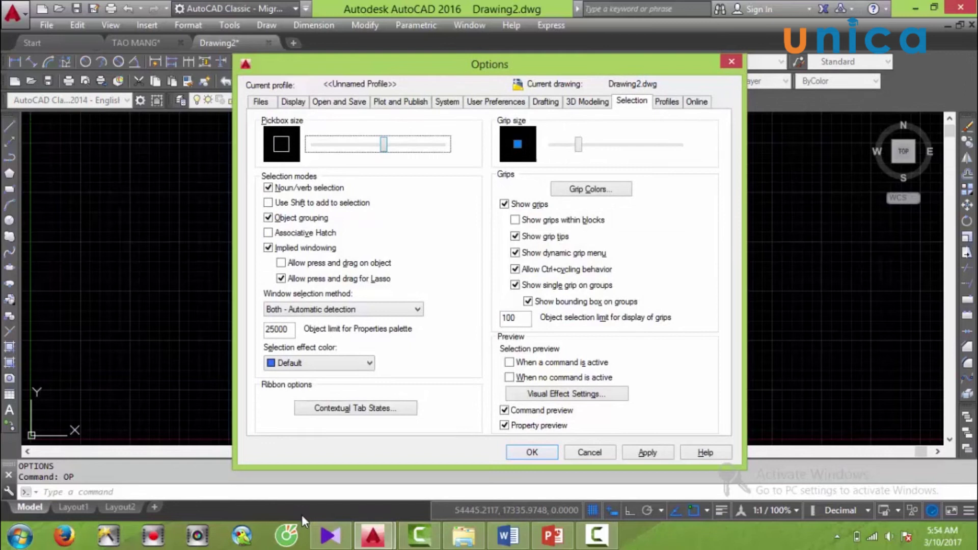
pyautogui.click(537, 455)
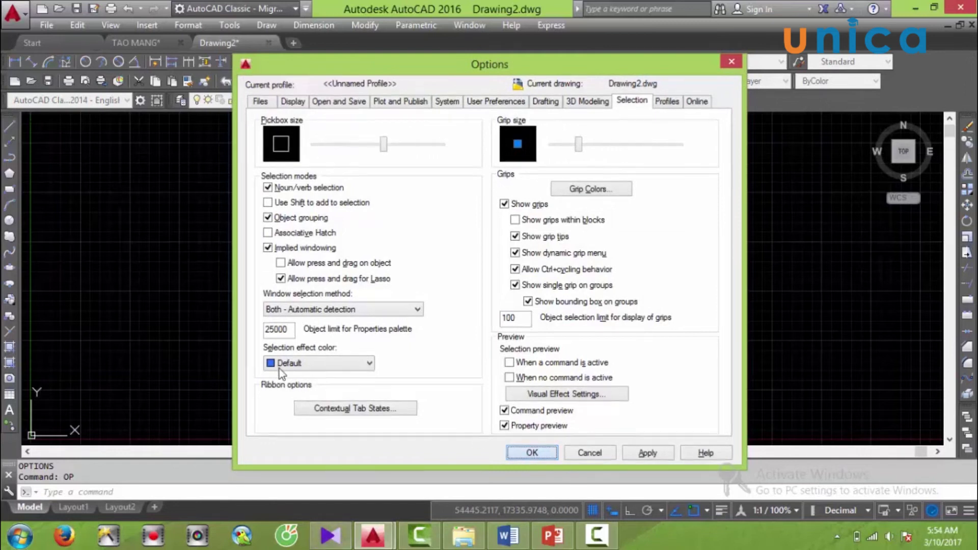
pyautogui.click(87, 497)
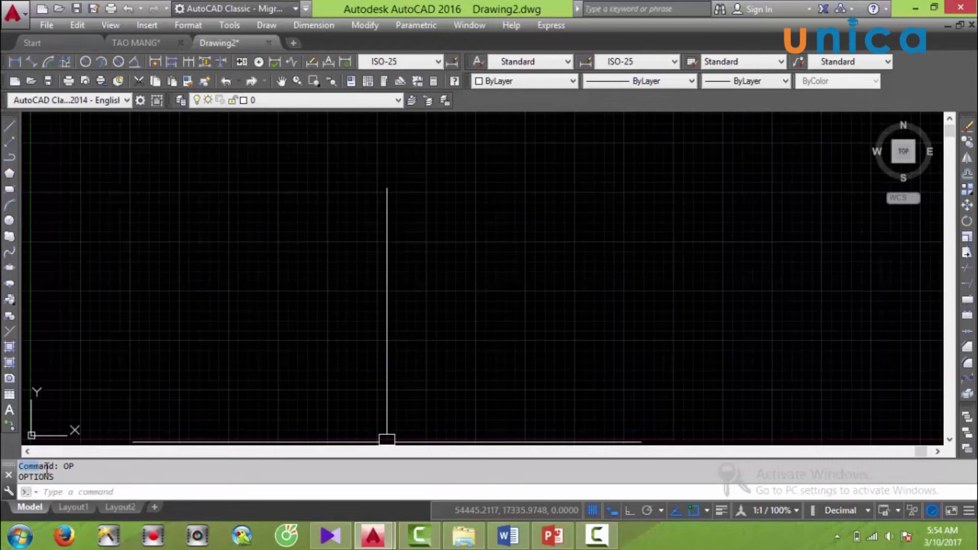
pyautogui.moveTo(83, 467); pyautogui.dragTo(49, 477)
pyautogui.hotkey('alt', 'Tab')
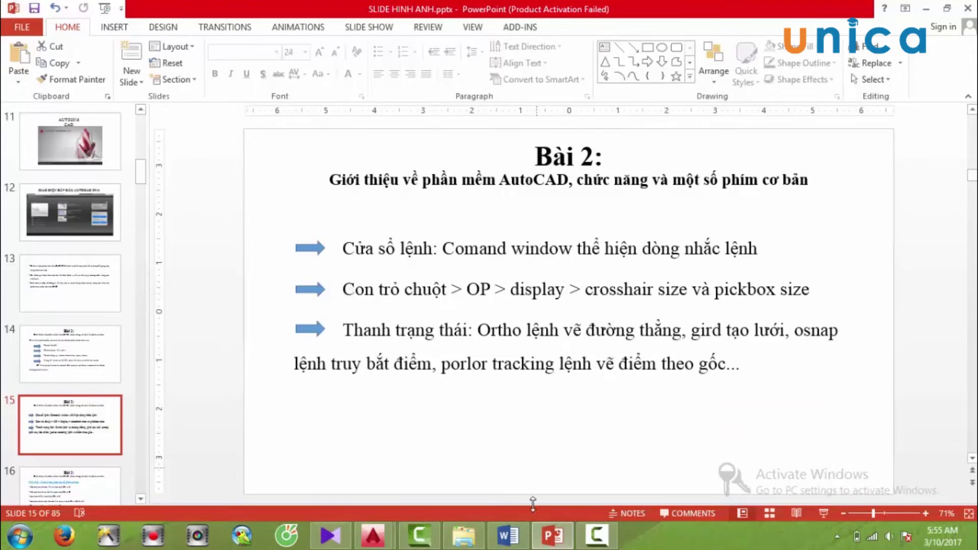
pyautogui.click(507, 536)
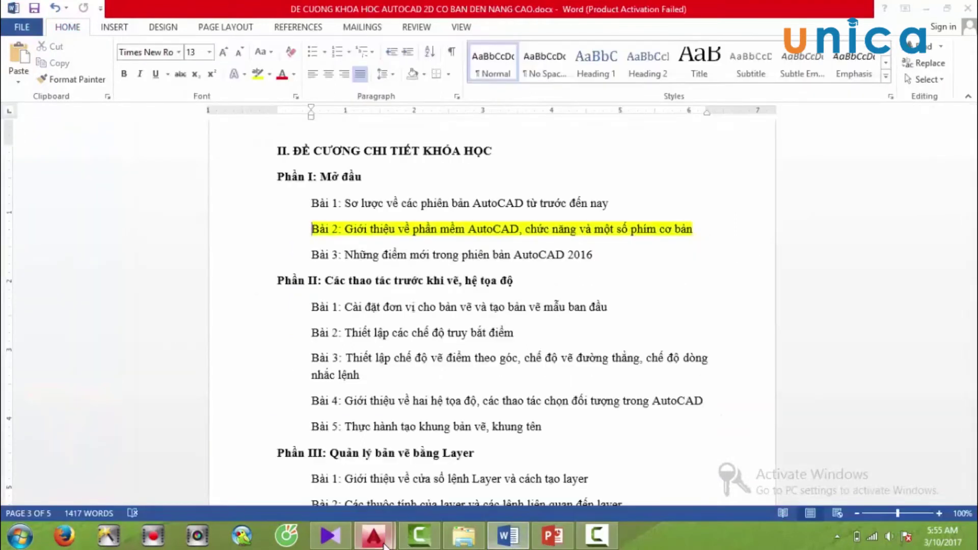
pyautogui.moveTo(373, 535)
pyautogui.click(417, 486)
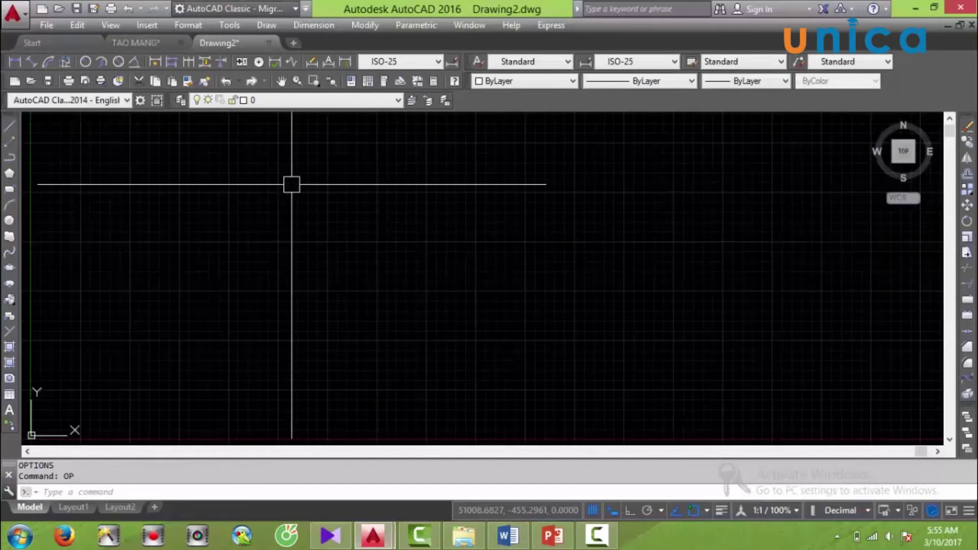
# Step: Open Options with OP and make the pickbox size slightly smaller
pyautogui.moveTo(421, 305); pyautogui.dragTo(434, 275, button='middle')
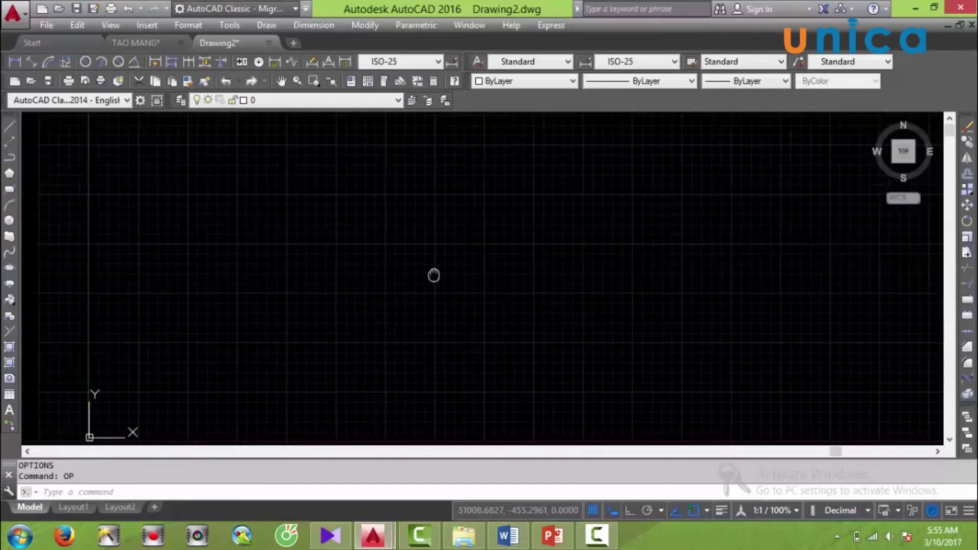
pyautogui.moveTo(184, 273); pyautogui.dragTo(103, 267, button='middle')
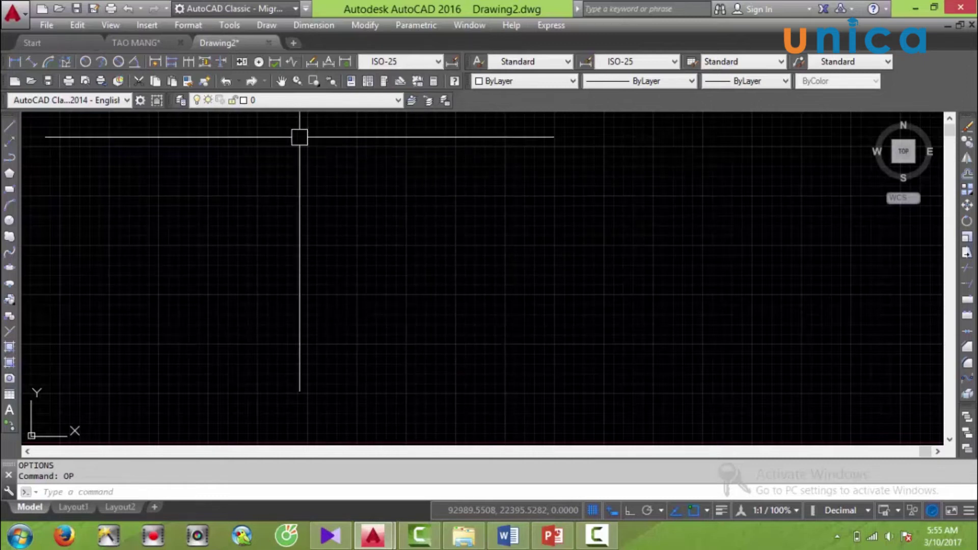
pyautogui.write('cp')
pyautogui.press('Return')
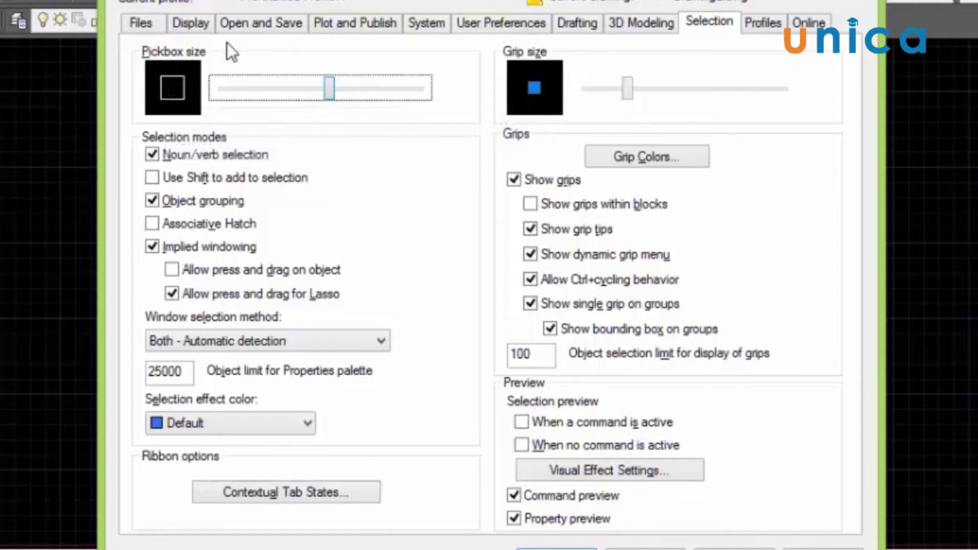
pyautogui.moveTo(330, 97); pyautogui.dragTo(320, 92)
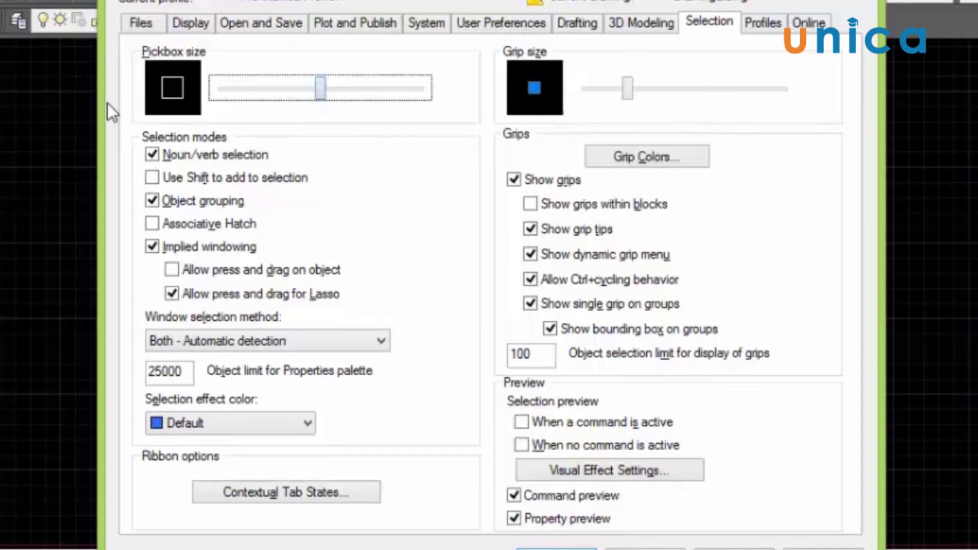
# Step: Set the crosshair size to 100 on the Display settings, then apply and close Options
pyautogui.click(243, 23)
pyautogui.click(191, 23)
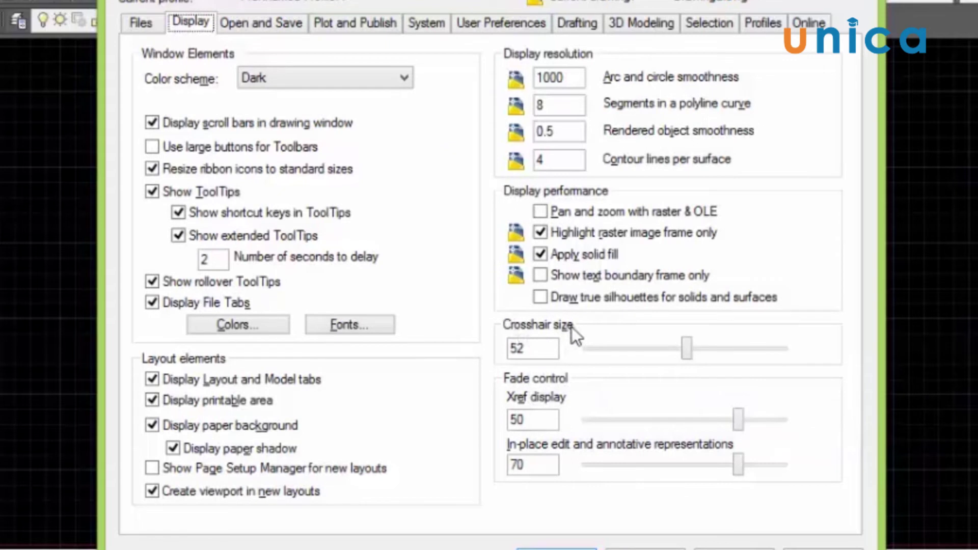
pyautogui.moveTo(686, 351); pyautogui.dragTo(784, 359)
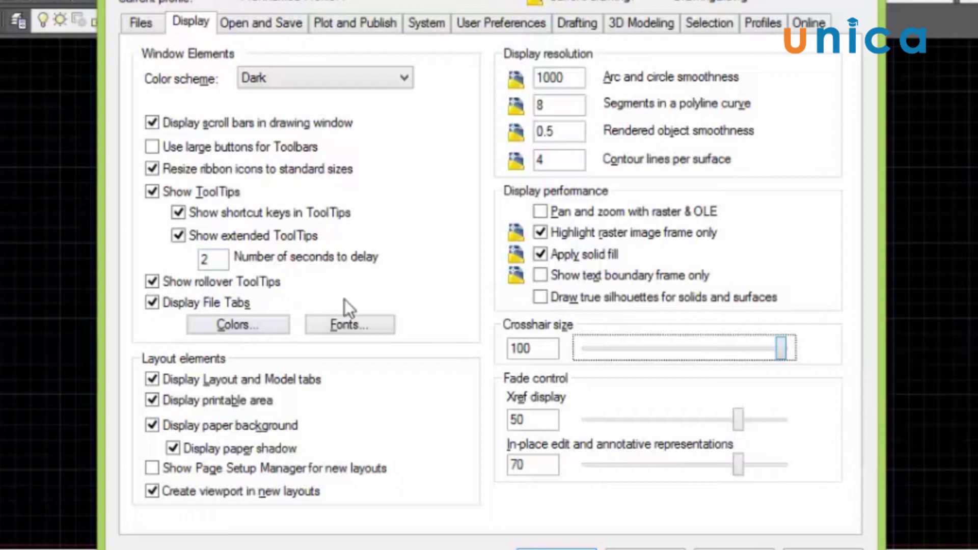
pyautogui.click(725, 547)
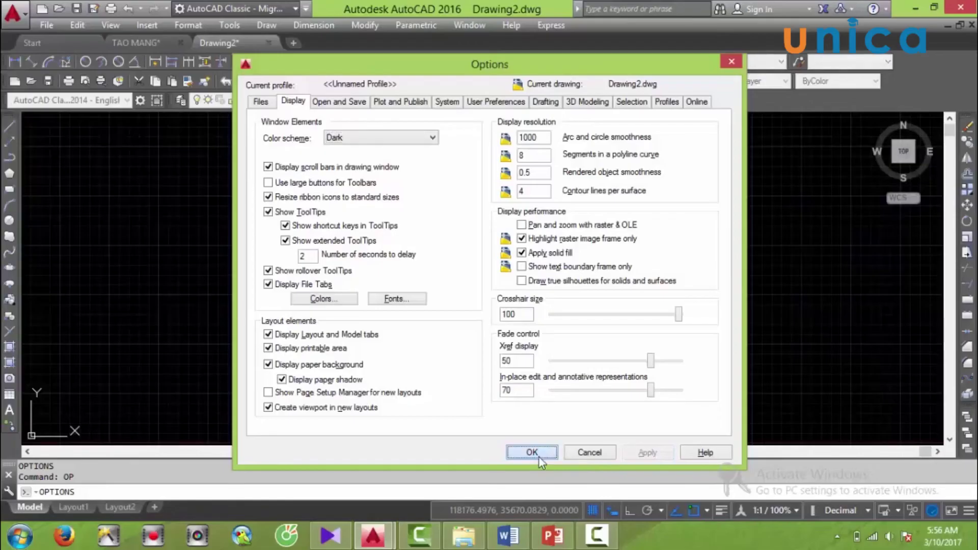
pyautogui.click(532, 509)
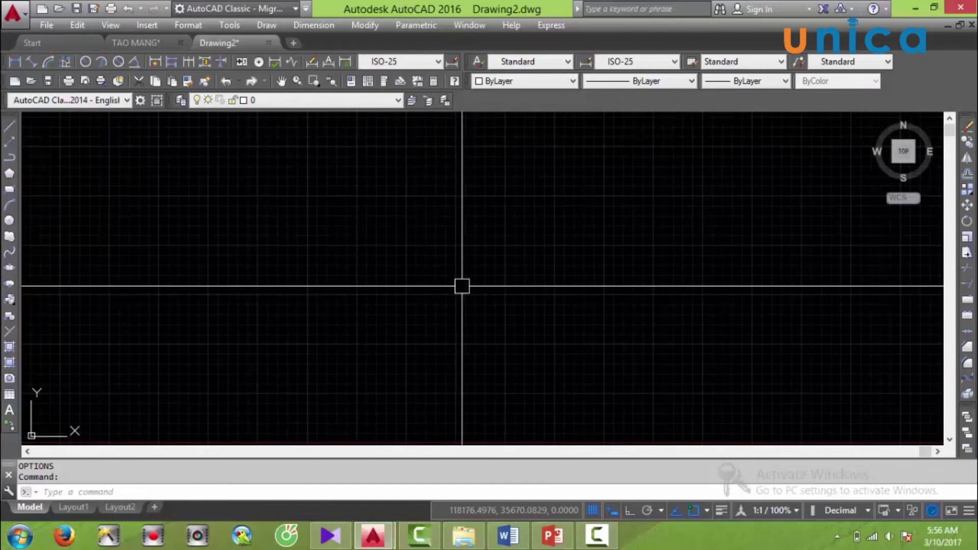
pyautogui.click(547, 538)
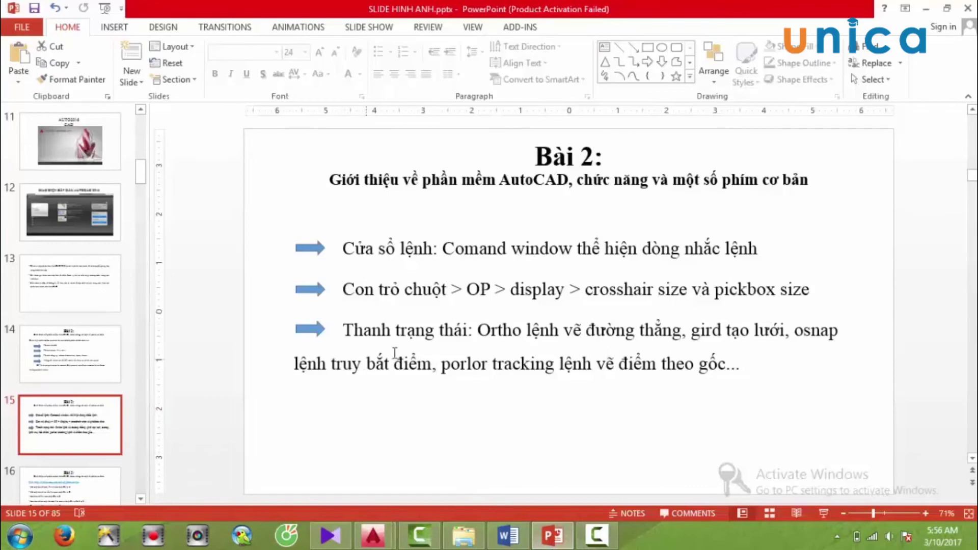
pyautogui.click(394, 356)
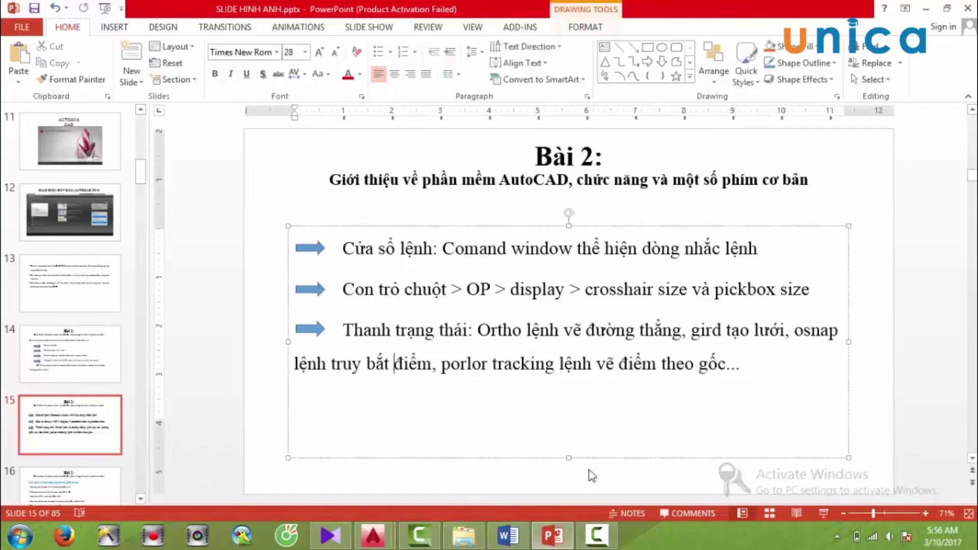
pyautogui.moveTo(372, 536)
pyautogui.click(414, 485)
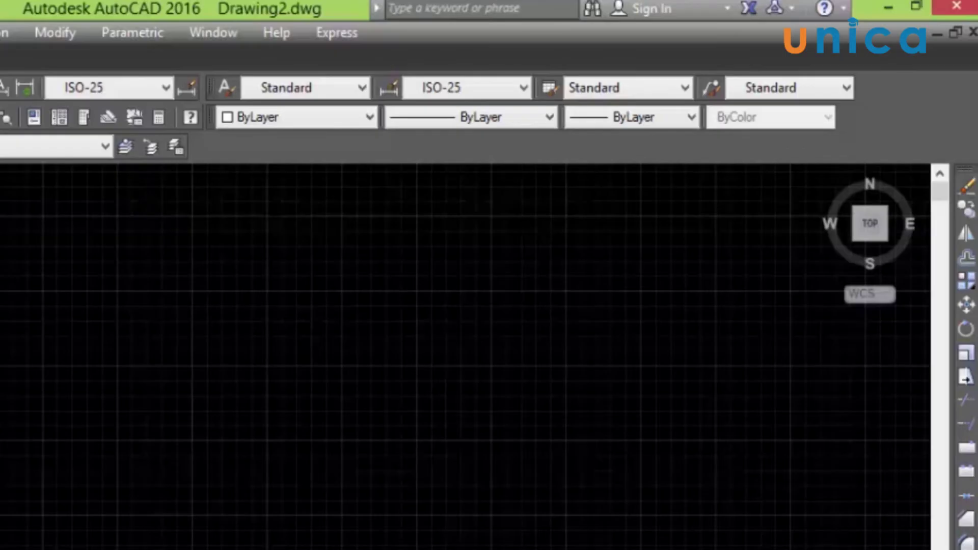
# Step: Review the status bar customization list of items, then return to PowerPoint slide 15
pyautogui.click(958, 547)
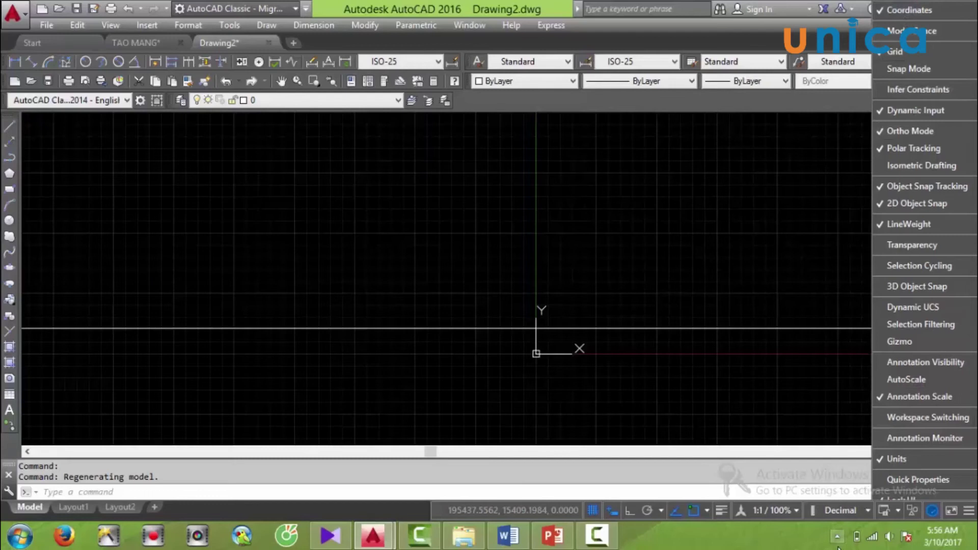
pyautogui.click(823, 540)
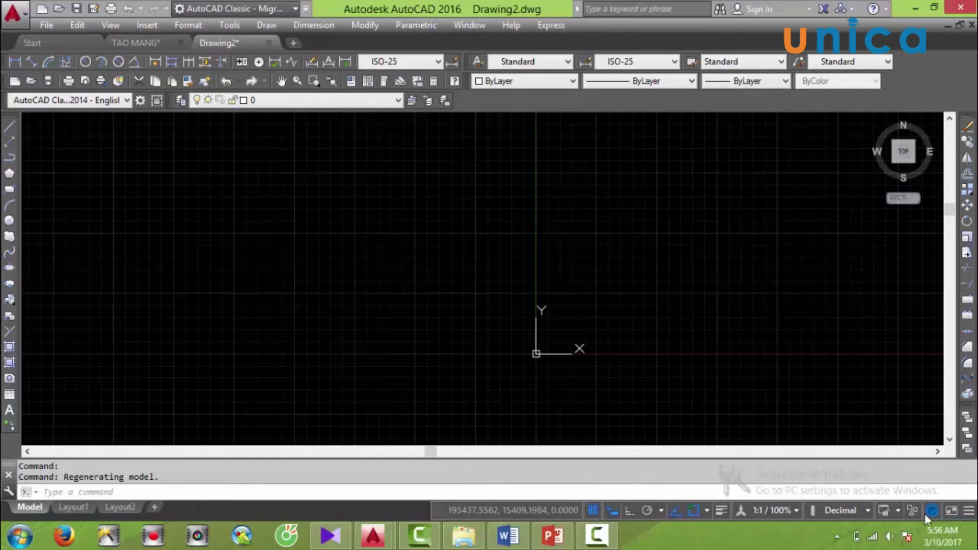
pyautogui.click(560, 529)
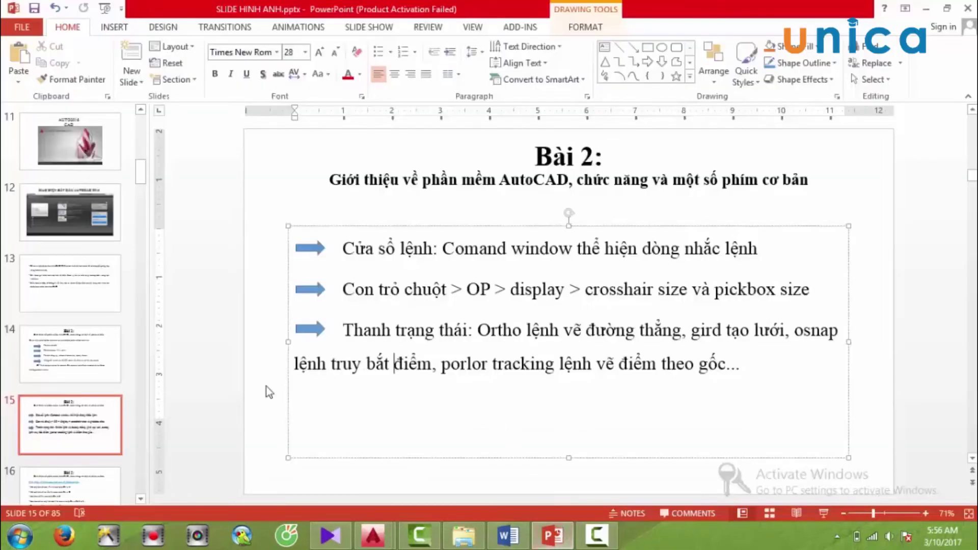
# Step: On slide 16, highlight the 'Ctrl + N' shortcut, then return to AutoCAD Drawing2
pyautogui.click(102, 484)
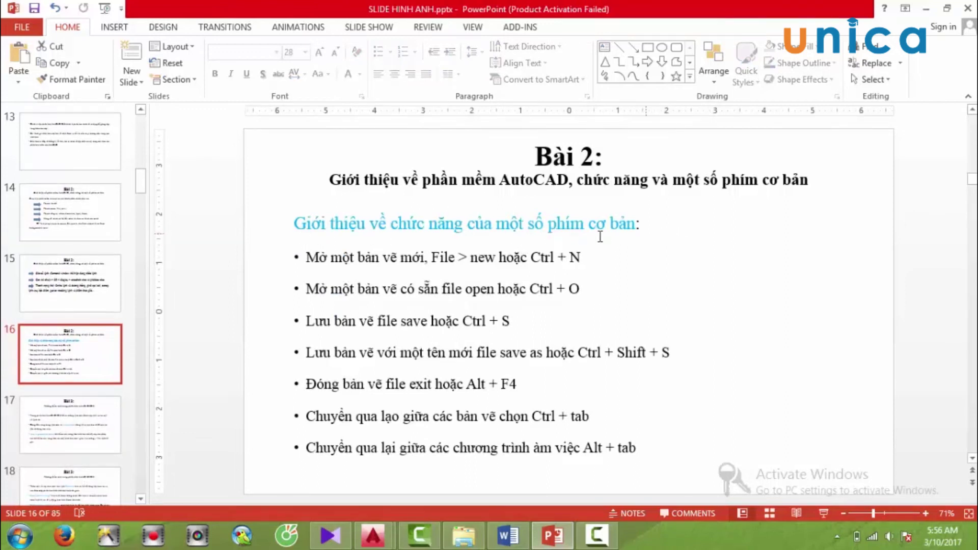
pyautogui.moveTo(311, 261); pyautogui.dragTo(529, 259)
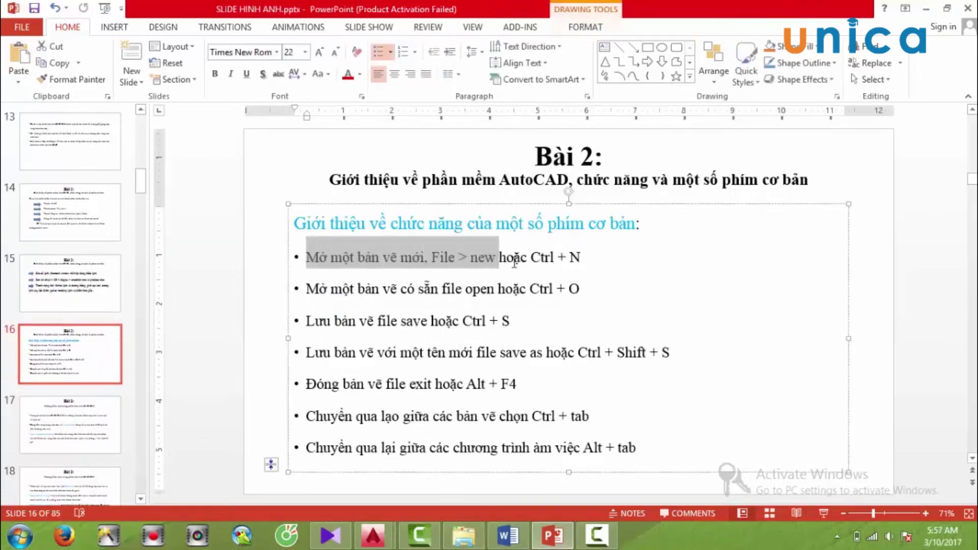
pyautogui.click(473, 261)
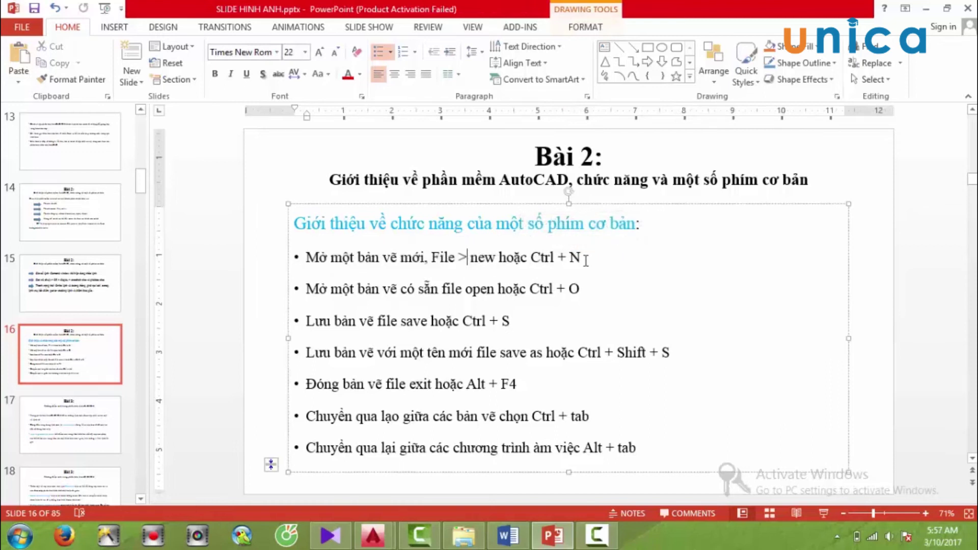
pyautogui.moveTo(584, 259); pyautogui.dragTo(530, 259)
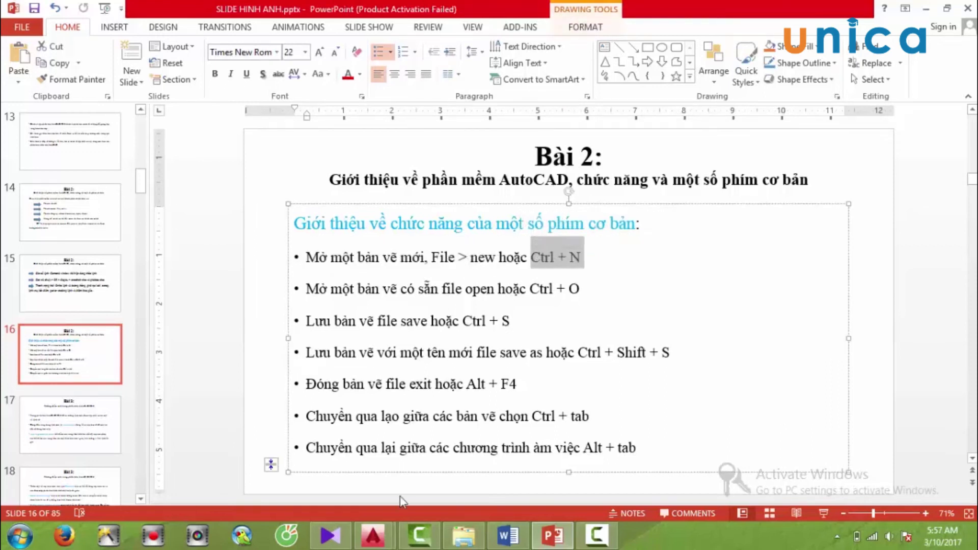
pyautogui.click(414, 469)
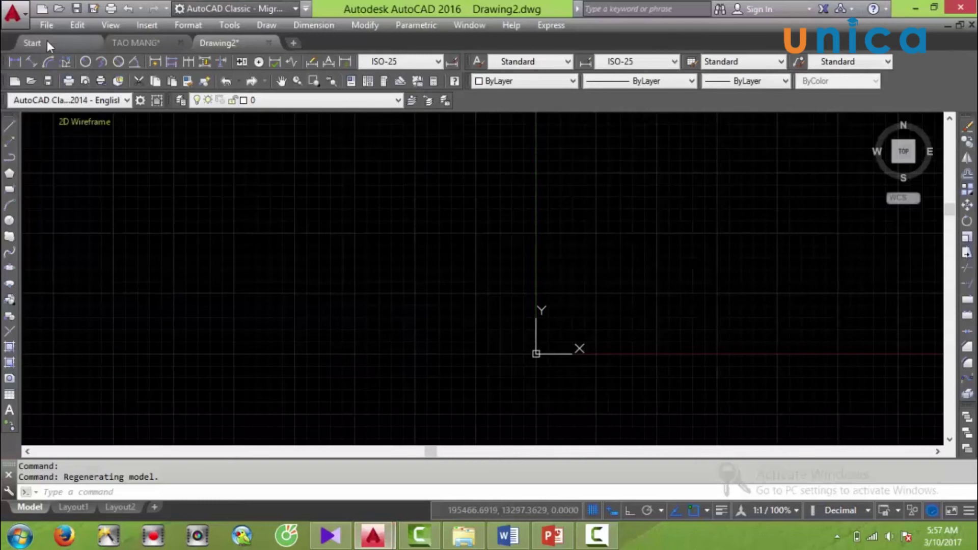
# Step: Open and review the AutoCAD File menu commands, then glance at the PowerPoint shortcut slide
pyautogui.click(13, 13)
pyautogui.click(431, 189)
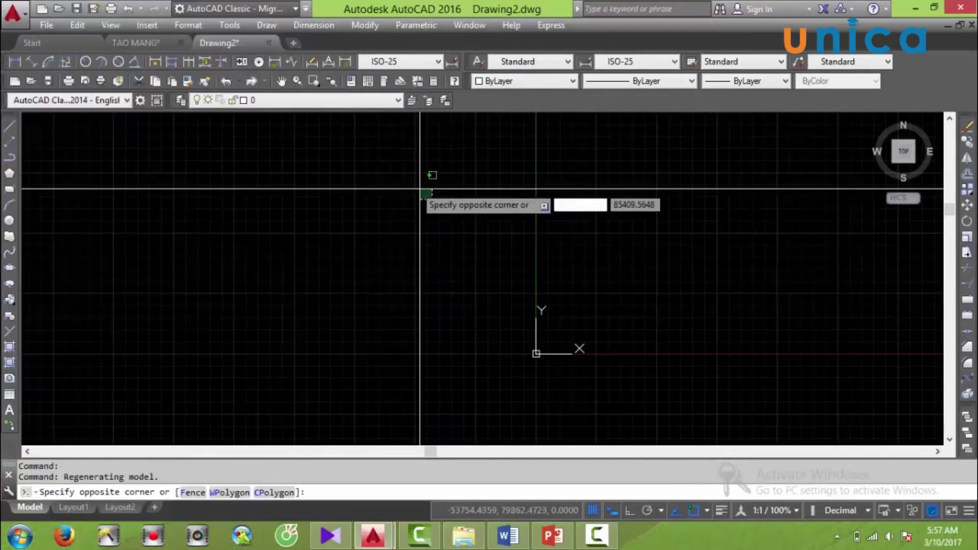
pyautogui.click(194, 116)
pyautogui.click(54, 28)
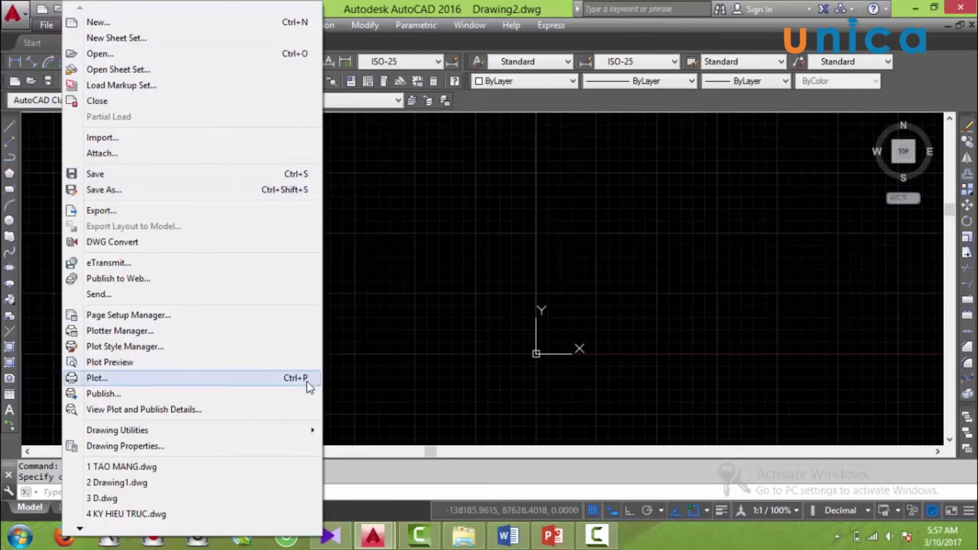
pyautogui.click(410, 368)
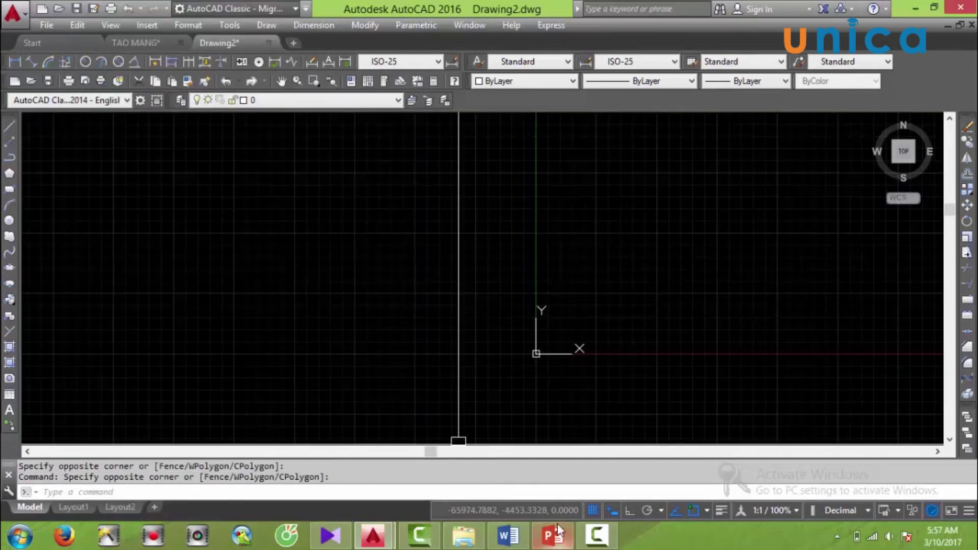
pyautogui.click(557, 523)
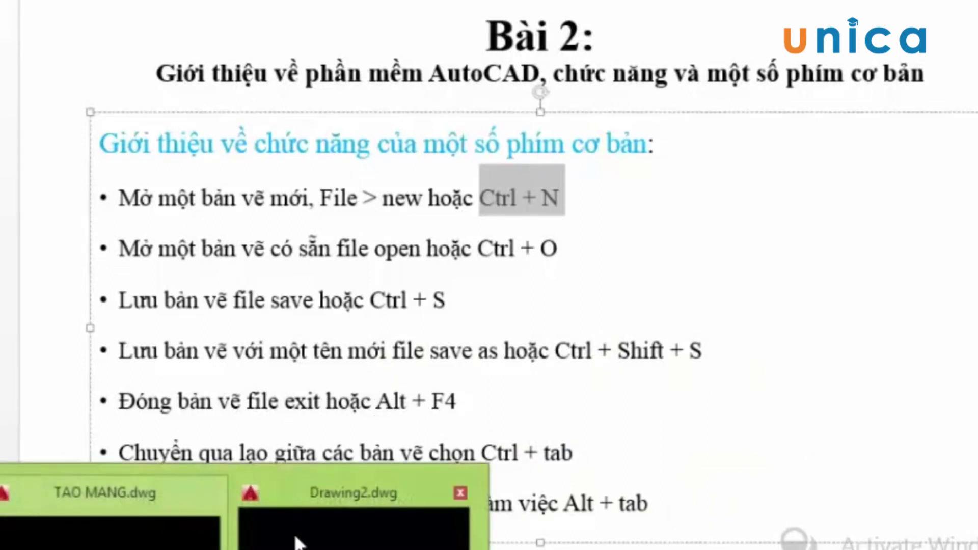
# Step: Review New, Open, Save, Save As, Plot and Exit again, then return to slide 16
pyautogui.click(249, 530)
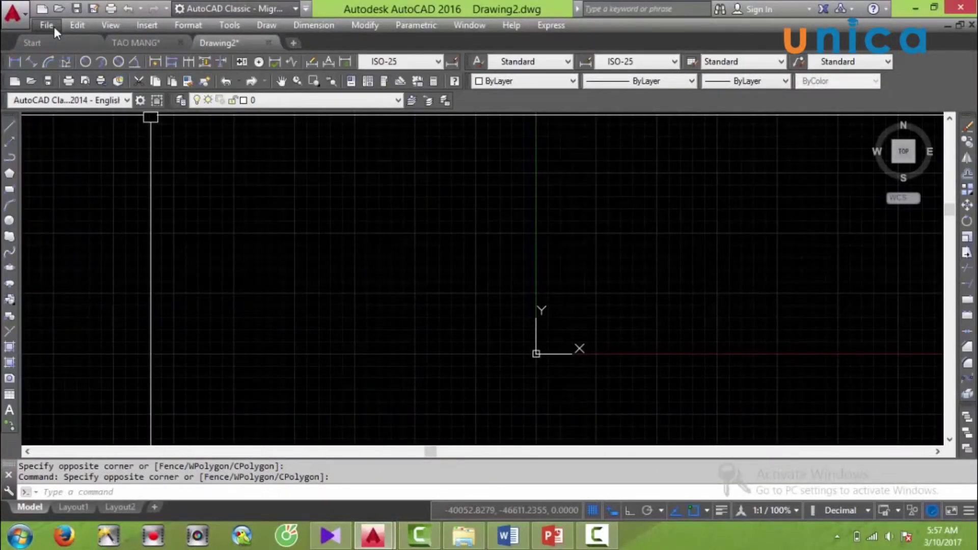
pyautogui.click(54, 27)
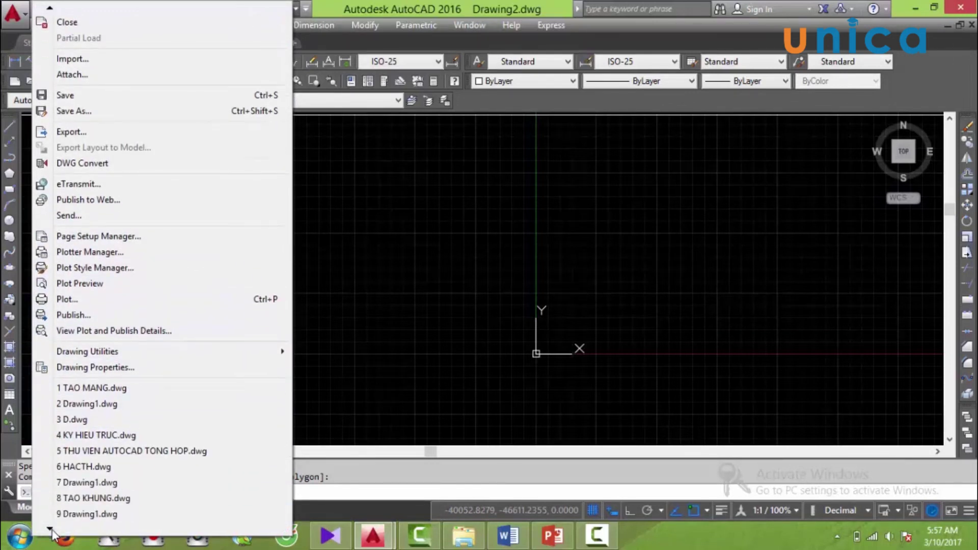
pyautogui.moveTo(49, 527)
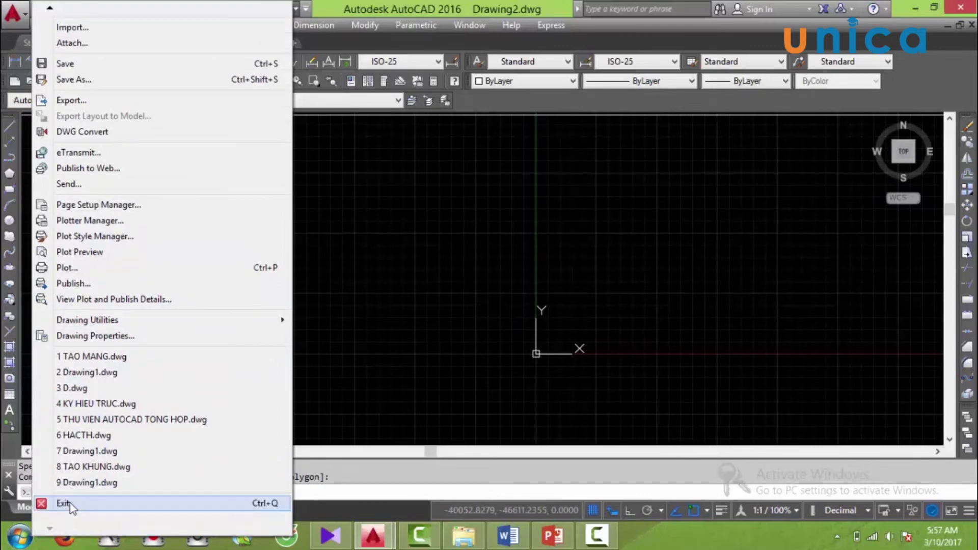
pyautogui.click(405, 349)
pyautogui.click(482, 408)
pyautogui.click(552, 544)
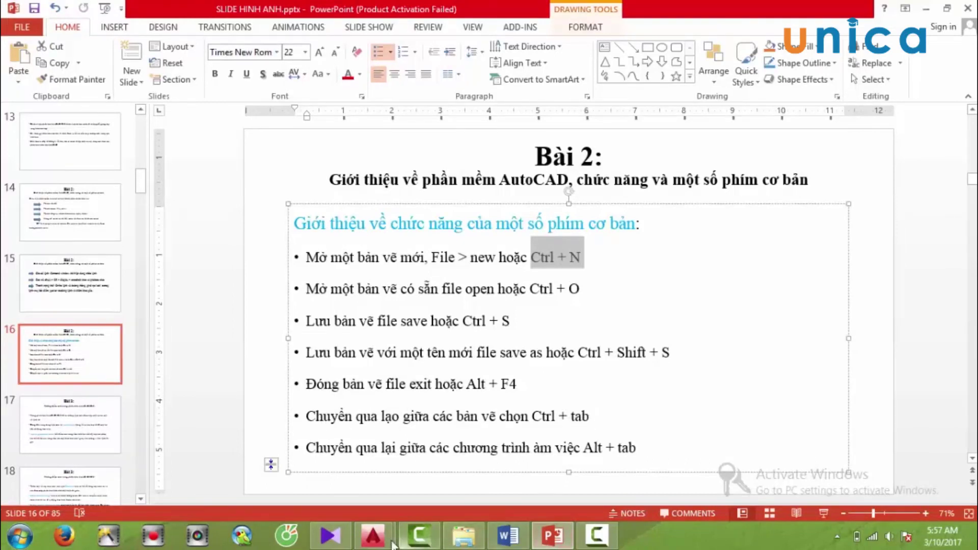
# Step: Ctrl+Tab from Drawing2 through Start and TAO MANG, back to Drawing2, then return to slide 16
pyautogui.moveTo(372, 536)
pyautogui.click(443, 468)
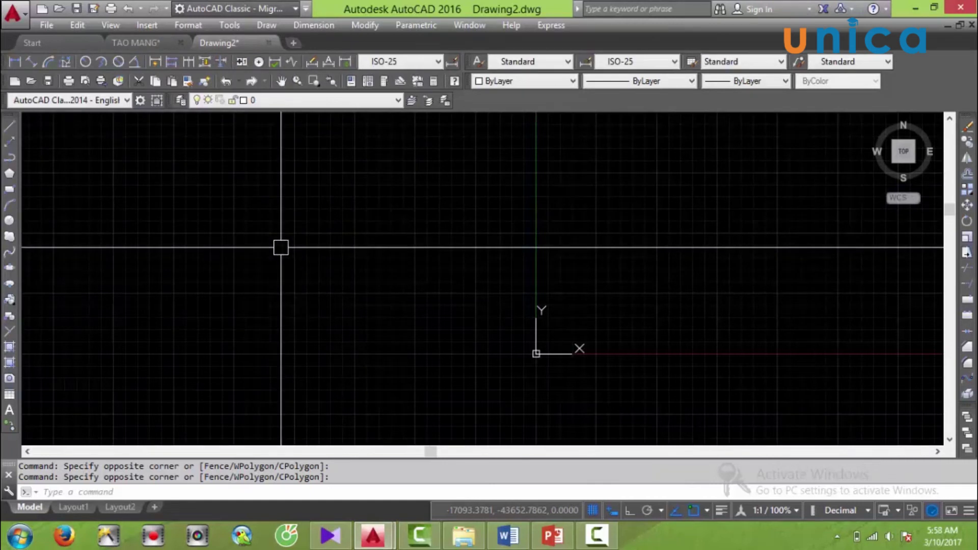
pyautogui.hotkey('ctrl', 'Tab')
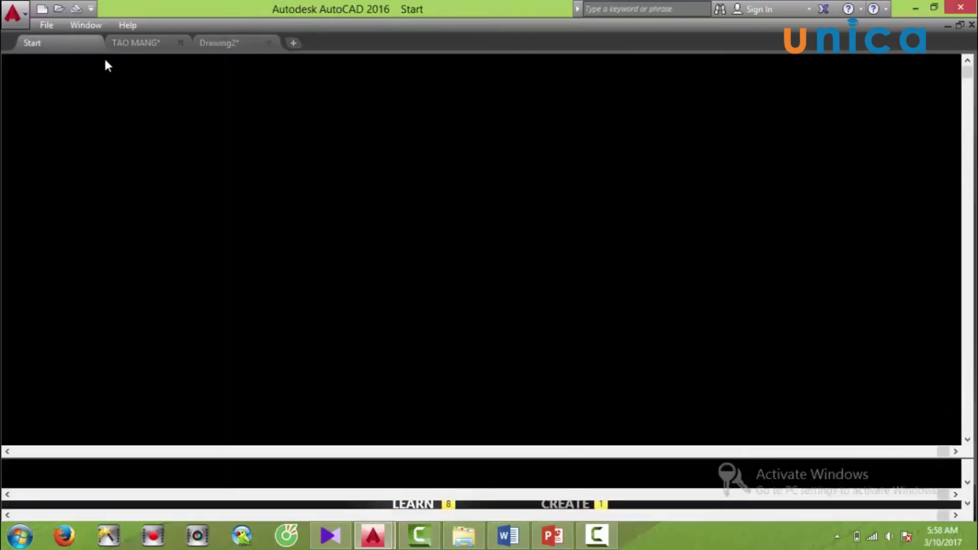
pyautogui.hotkey('ctrl', 'Tab')
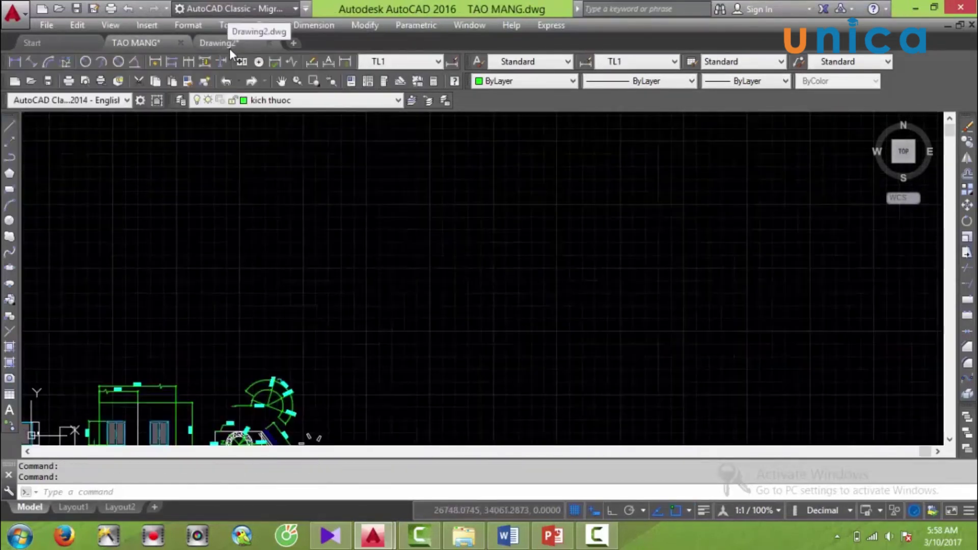
pyautogui.click(229, 48)
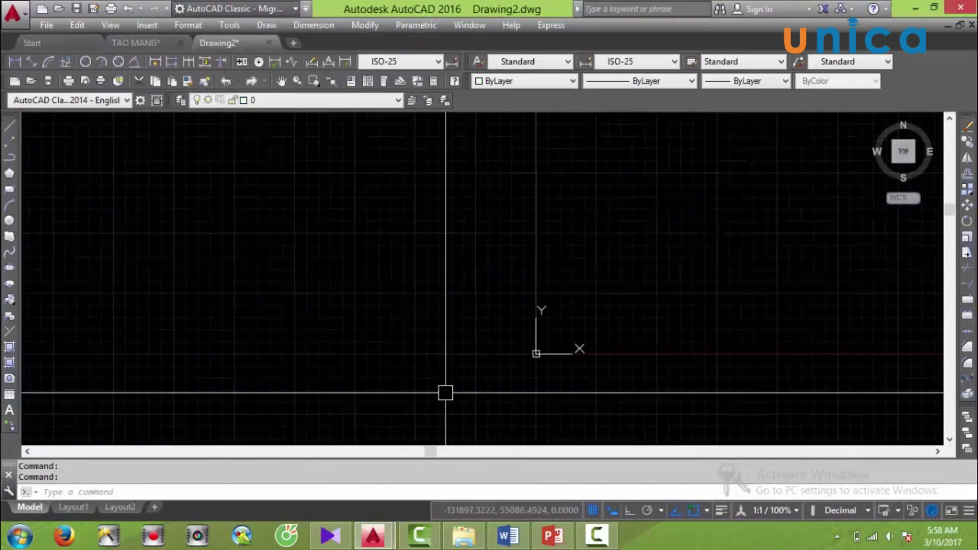
pyautogui.click(546, 534)
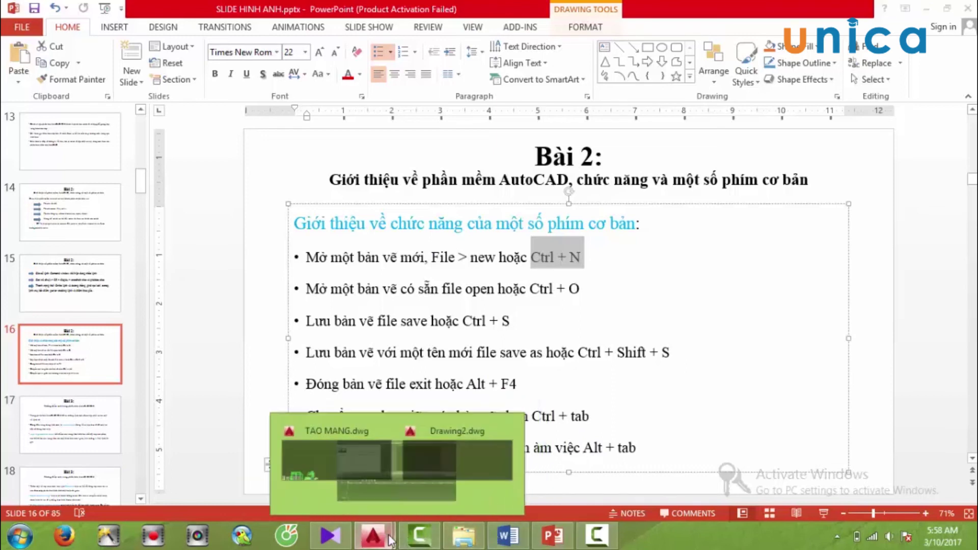
# Step: Alt+Tab through running programs like File Explorer and Camtasia, then return to slide 16
pyautogui.click(382, 465)
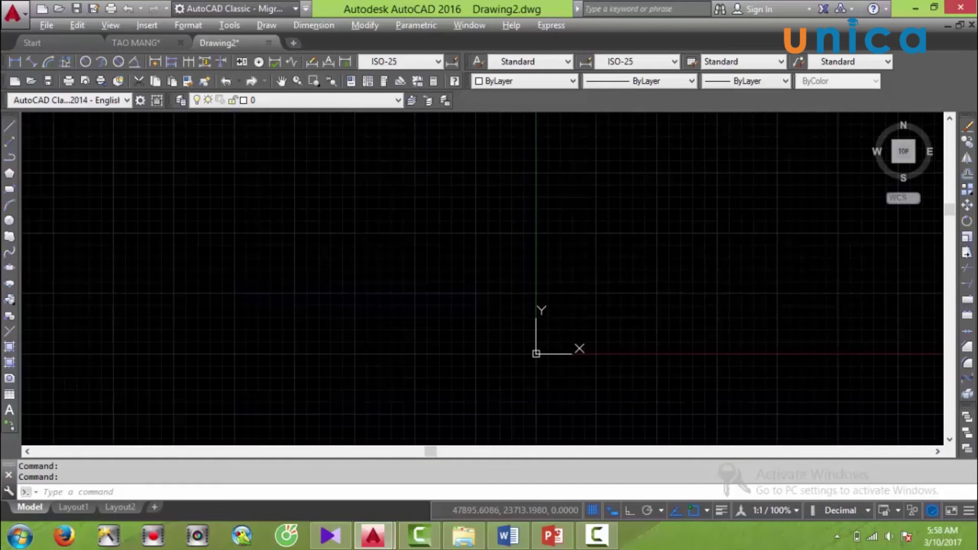
pyautogui.hotkey('alt', 'Tab')
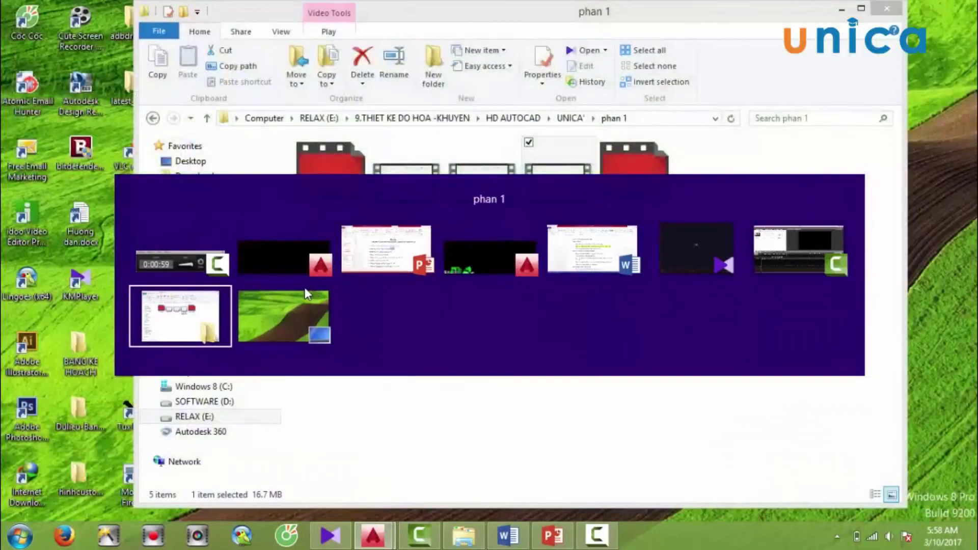
pyautogui.press('Tab')
pyautogui.press('Tab')
pyautogui.press('Tab')
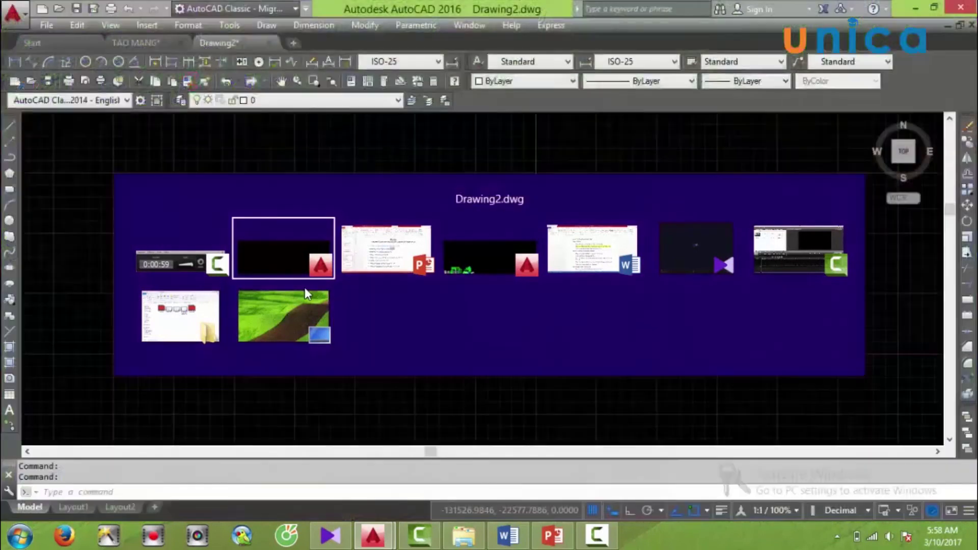
pyautogui.press('Tab')
pyautogui.press('Tab')
pyautogui.press('Tab')
pyautogui.press('Tab')
pyautogui.press('Tab')
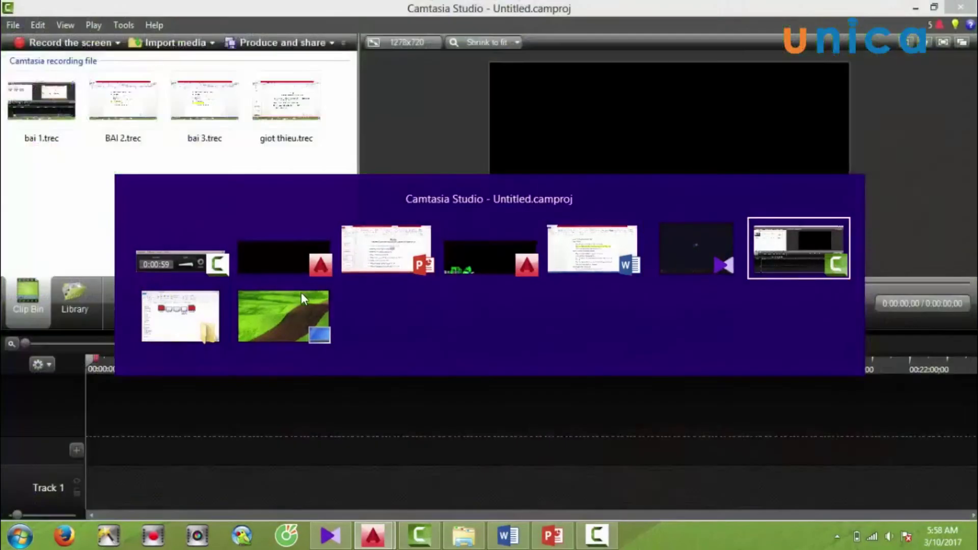
pyautogui.press('Tab')
pyautogui.press('Tab')
pyautogui.press('Tab')
pyautogui.press('Tab')
pyautogui.press('Tab')
pyautogui.press('Tab')
pyautogui.press('Tab')
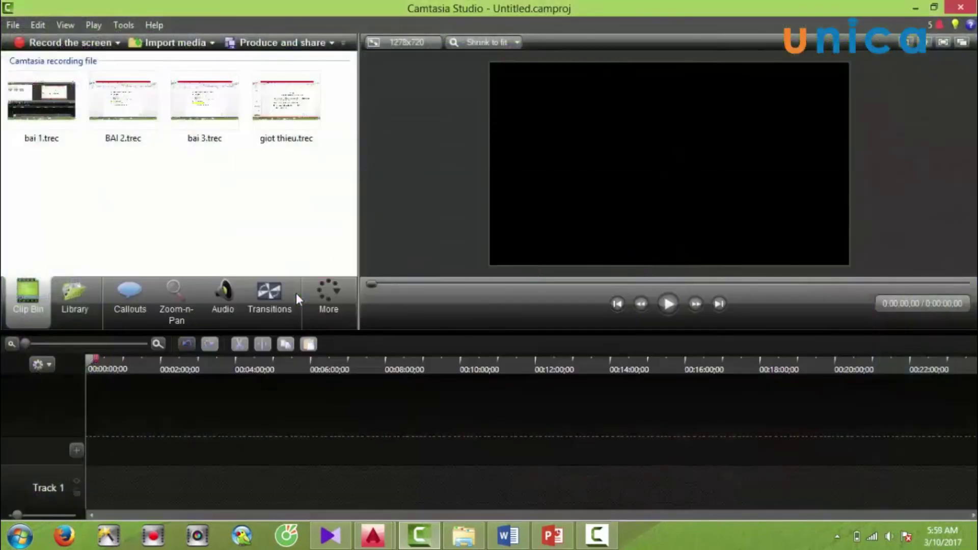
pyautogui.moveTo(371, 535)
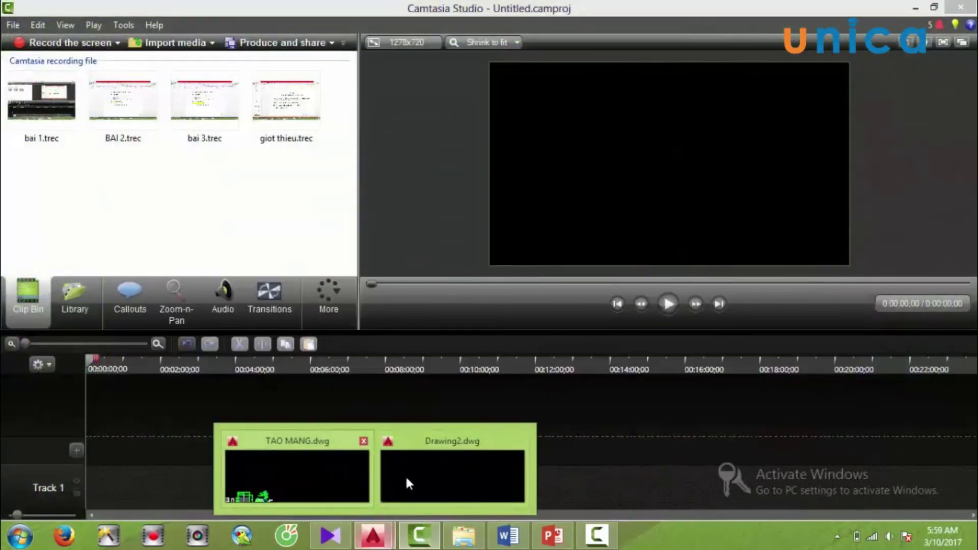
pyautogui.click(430, 472)
pyautogui.click(545, 544)
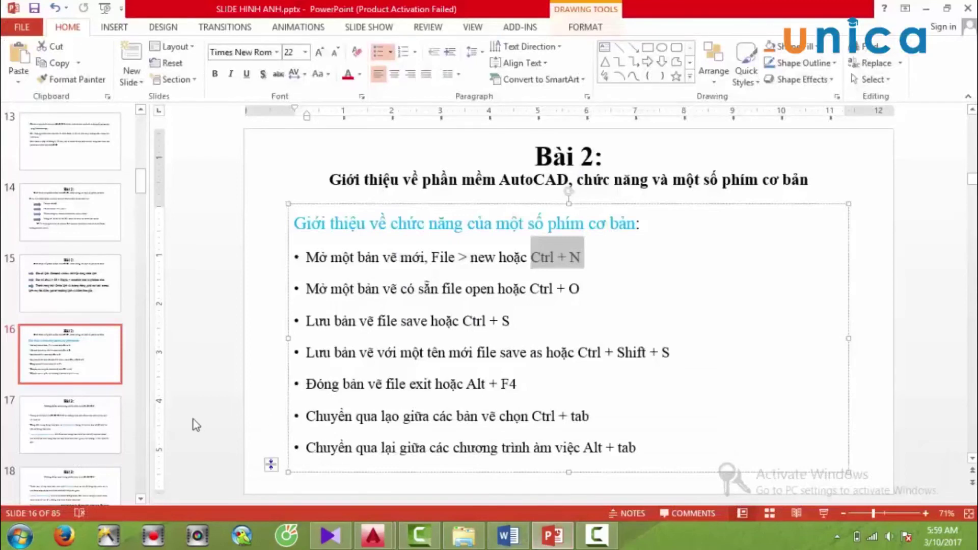
# Step: Show the TAO MANG.dwg drawing in AutoCAD, then go back to PowerPoint slide 16
pyautogui.moveTo(372, 536)
pyautogui.click(350, 472)
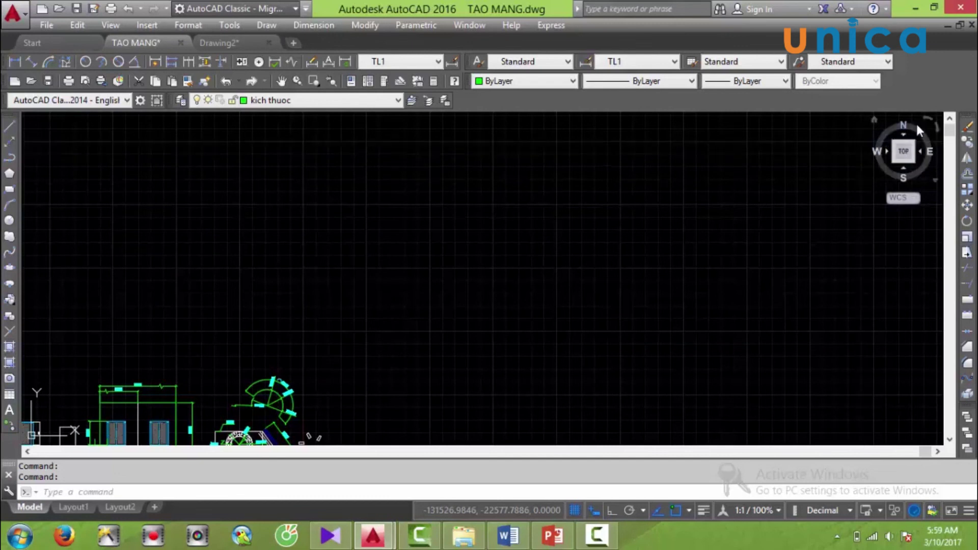
pyautogui.click(912, 199)
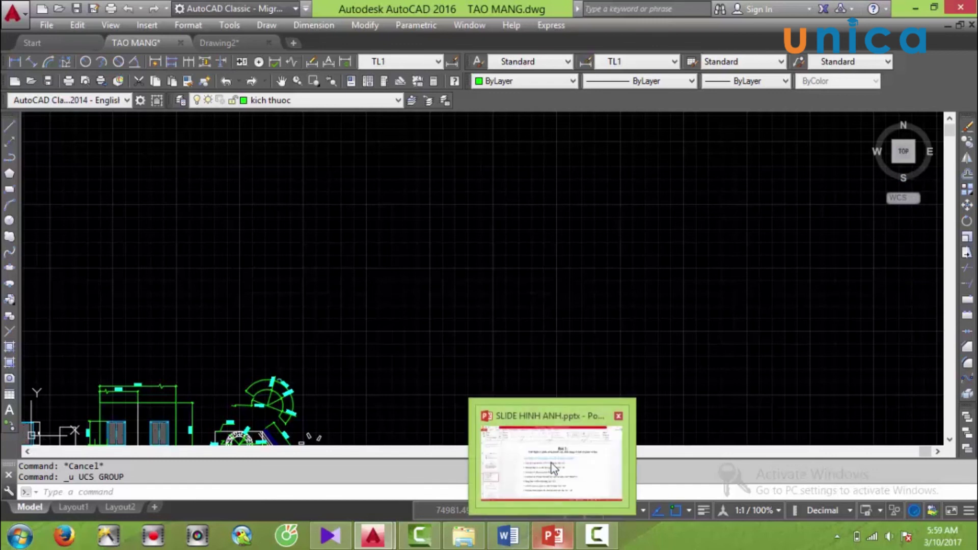
pyautogui.moveTo(552, 536)
pyautogui.click(550, 464)
pyautogui.scroll(-1, 542, 464)
pyautogui.scroll(1, 542, 464)
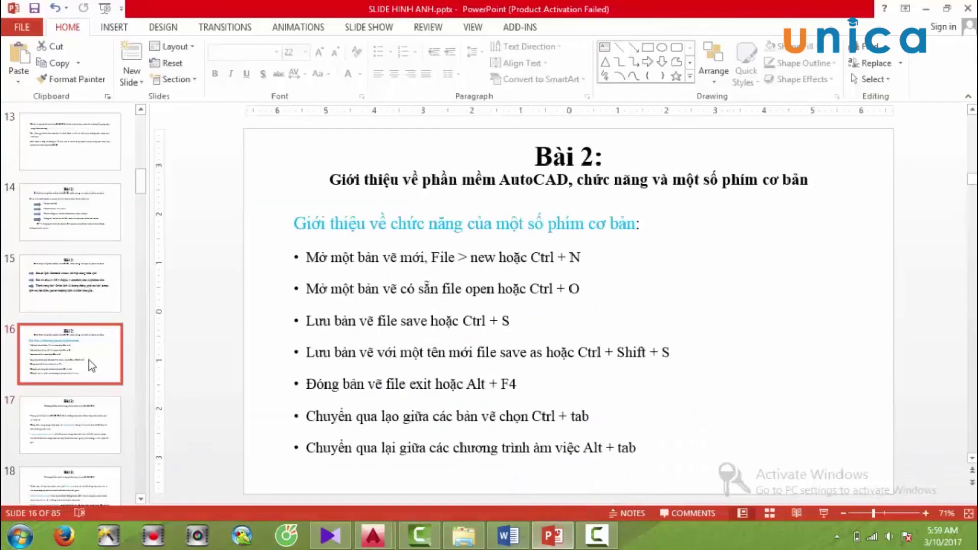